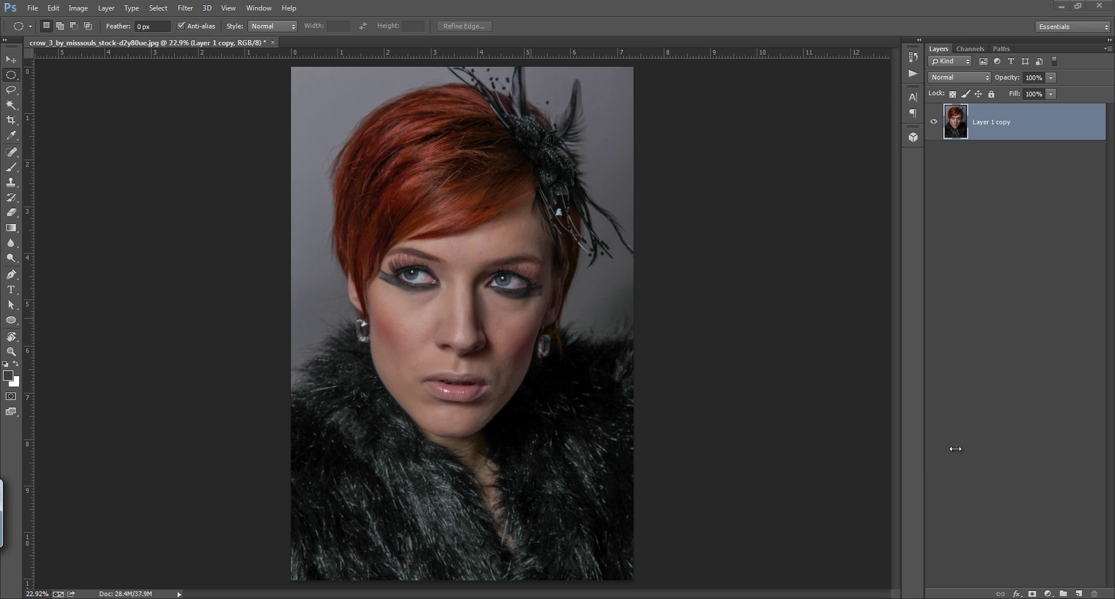
# Step: Add a layer filled with 50% Gray above the portrait and set its blend mode to Overlay
pyautogui.click(982, 434)
pyautogui.click(1079, 595)
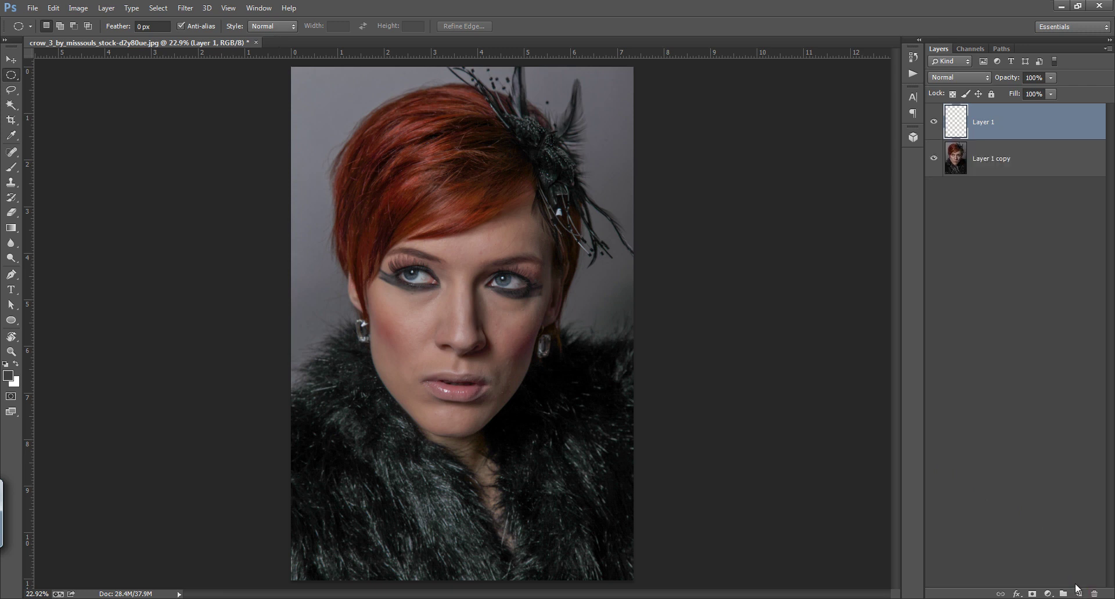
pyautogui.hotkey('shift', 'F5')
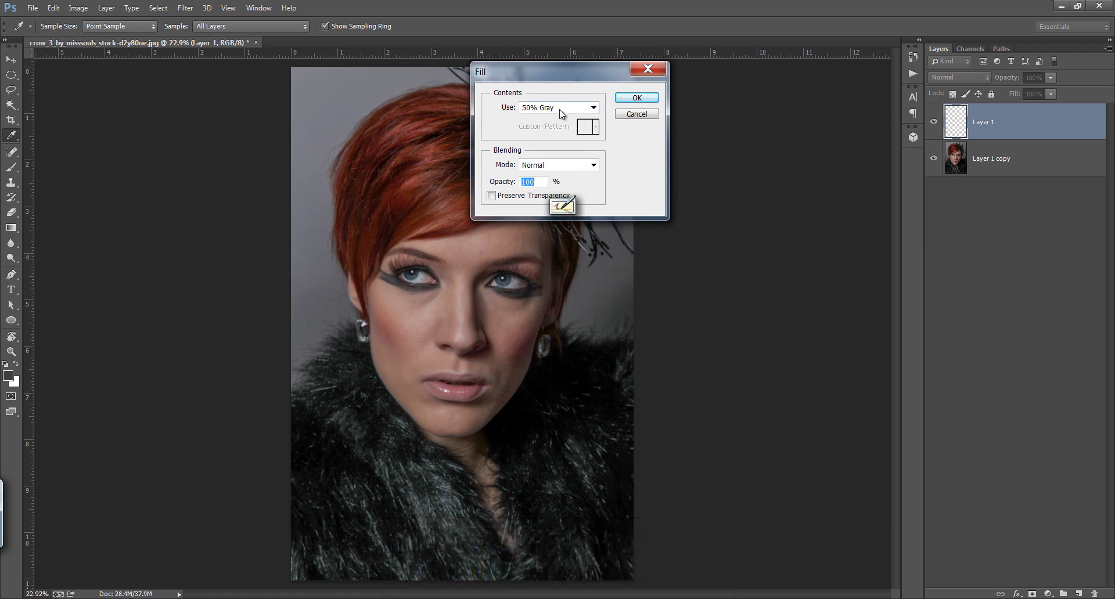
pyautogui.click(574, 108)
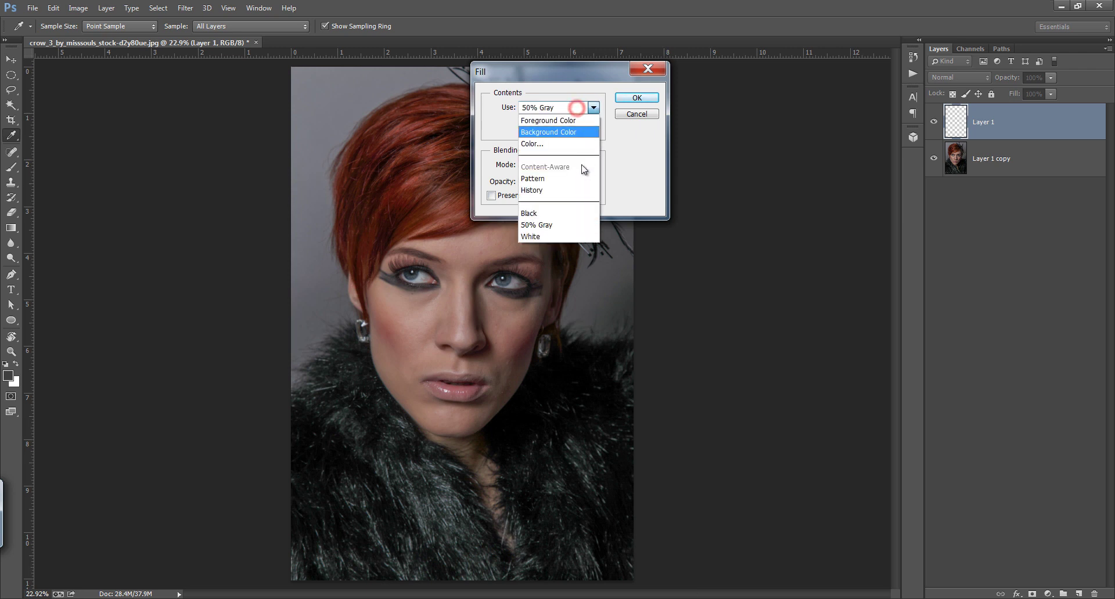
pyautogui.click(557, 225)
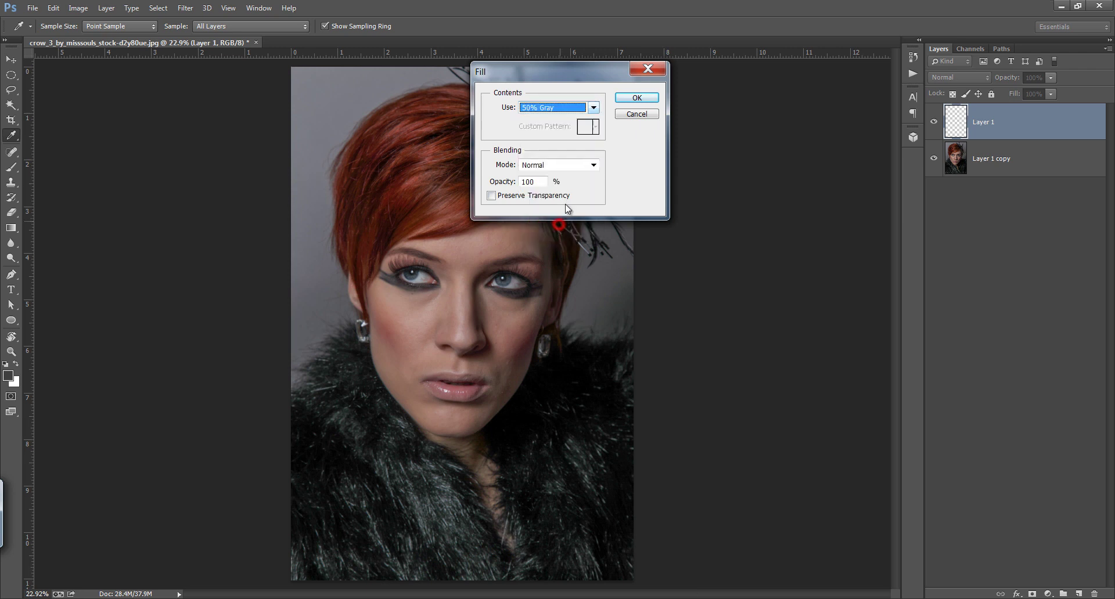
pyautogui.click(637, 98)
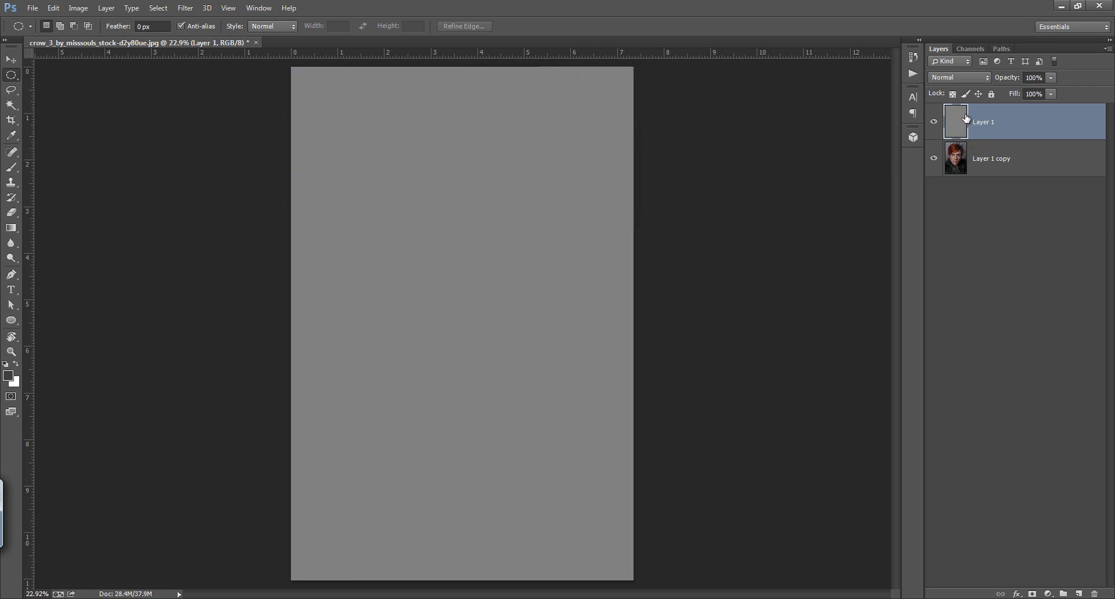
pyautogui.click(967, 79)
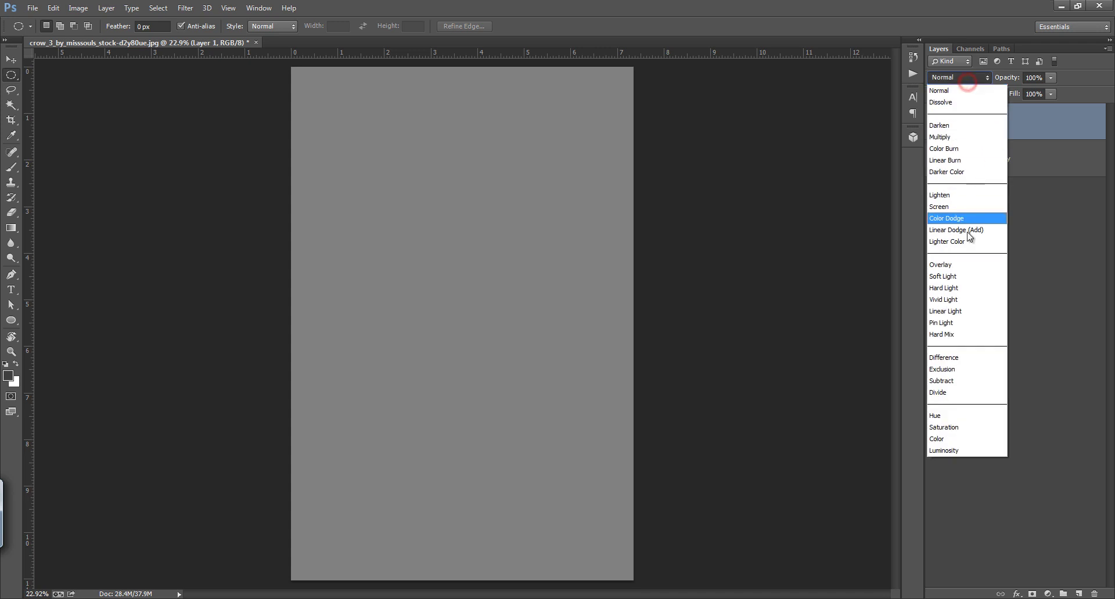
pyautogui.click(970, 265)
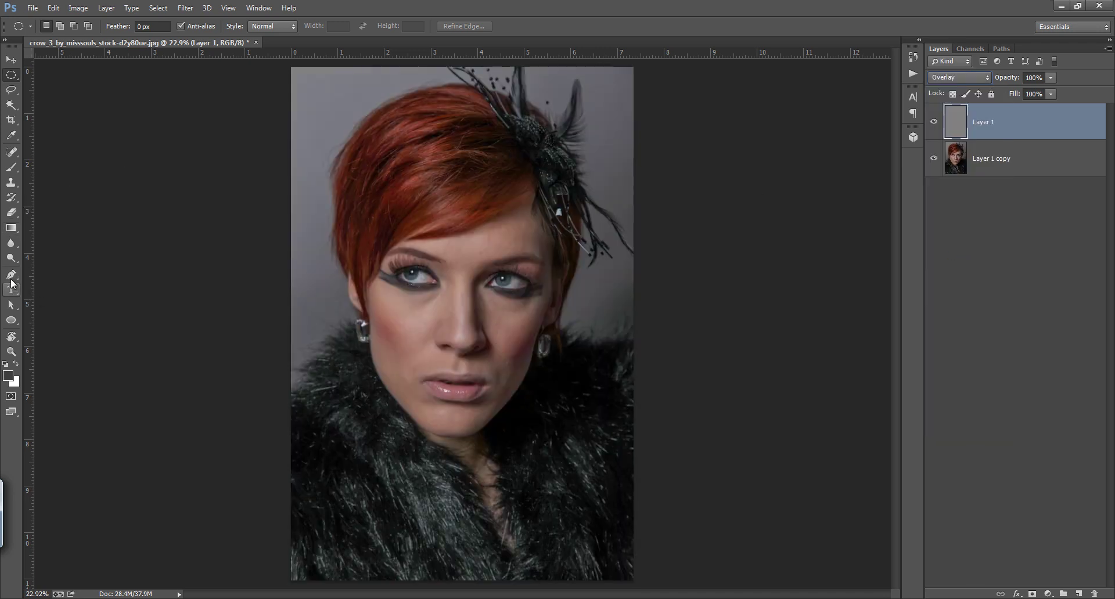
# Step: Choose the Dodge tool with its range set to Midtones and its exposure set to 16%
pyautogui.click(12, 244)
pyautogui.click(12, 257)
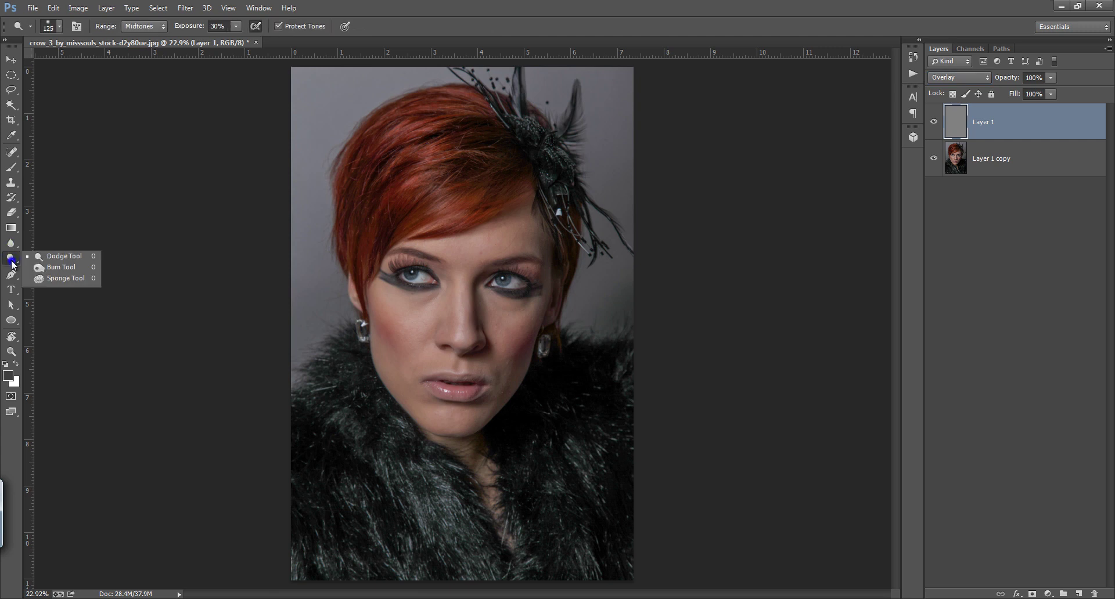
pyautogui.click(64, 257)
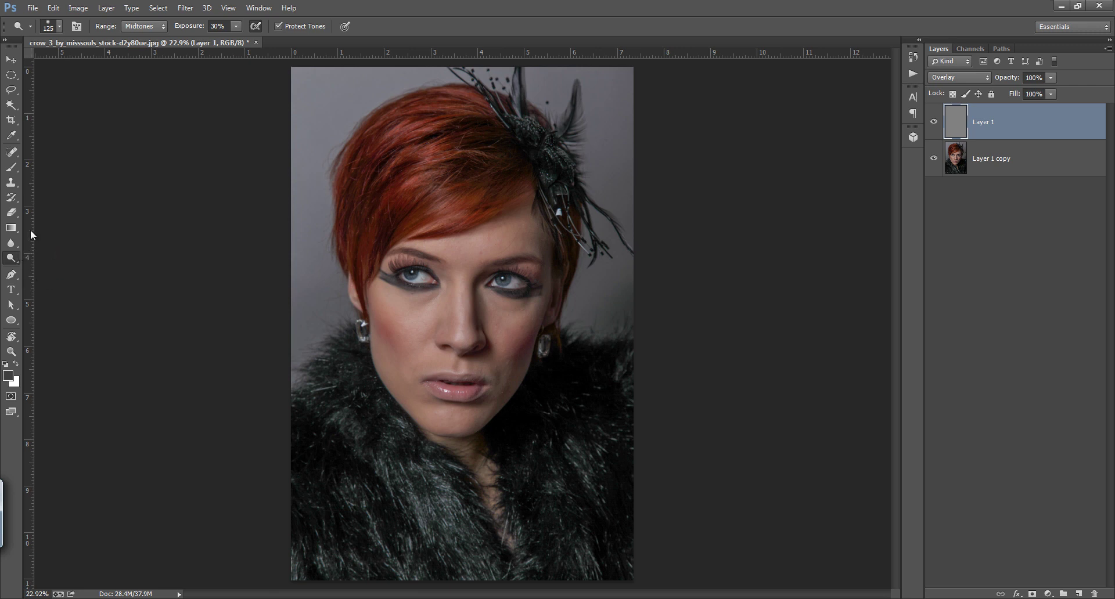
pyautogui.click(10, 259)
pyautogui.click(64, 256)
pyautogui.click(139, 26)
pyautogui.moveTo(193, 30); pyautogui.dragTo(198, 26)
pyautogui.click(236, 26)
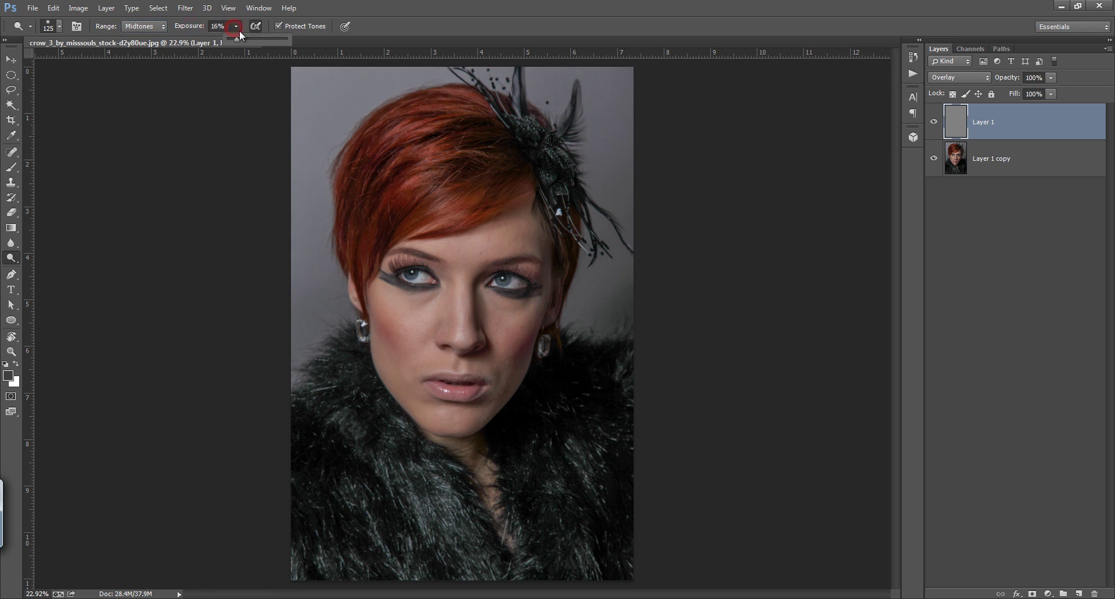
pyautogui.click(211, 96)
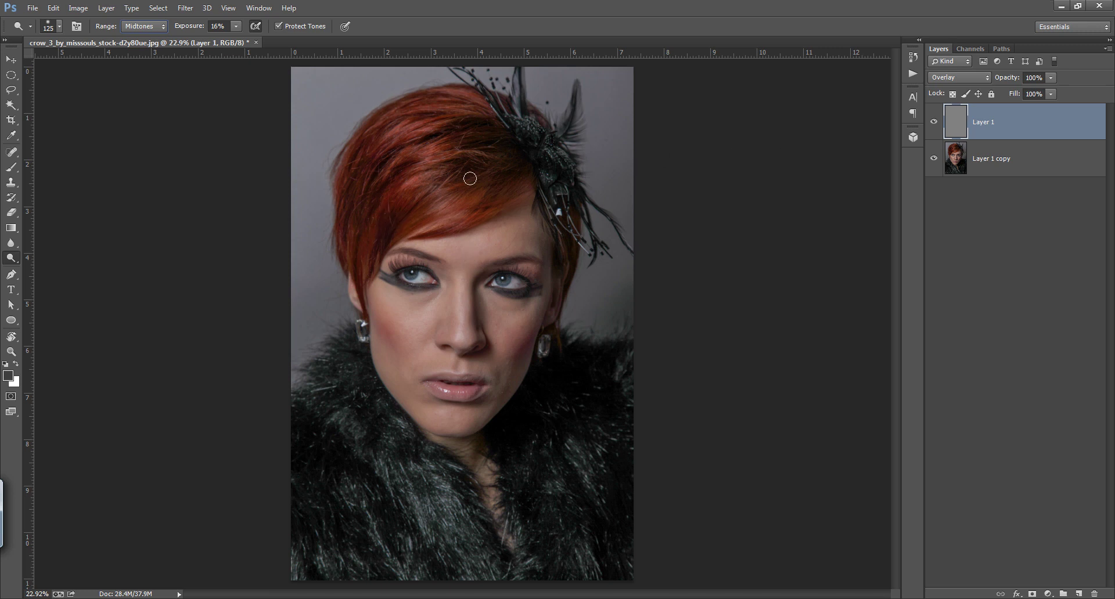
# Step: Dodge the hair's highlights on the gray layer with a 600 px brush, and compare the image with that layer hidden and shown
pyautogui.press(']')
pyautogui.press(']')
pyautogui.press(']')
pyautogui.press(']')
pyautogui.press(']')
pyautogui.press(']')
pyautogui.press(']')
pyautogui.press(']')
pyautogui.moveTo(341, 153)
pyautogui.mouseDown()
pyautogui.moveTo(411, 113)
pyautogui.moveTo(405, 101)
pyautogui.moveTo(376, 109)
pyautogui.moveTo(429, 106)
pyautogui.moveTo(405, 116)
pyautogui.moveTo(441, 192)
pyautogui.moveTo(385, 116)
pyautogui.moveTo(398, 112)
pyautogui.moveTo(406, 127)
pyautogui.moveTo(436, 231)
pyautogui.moveTo(396, 126)
pyautogui.moveTo(425, 193)
pyautogui.moveTo(381, 156)
pyautogui.moveTo(415, 116)
pyautogui.moveTo(403, 112)
pyautogui.moveTo(440, 216)
pyautogui.moveTo(407, 111)
pyautogui.moveTo(447, 208)
pyautogui.moveTo(422, 143)
pyautogui.moveTo(440, 218)
pyautogui.moveTo(417, 125)
pyautogui.moveTo(437, 187)
pyautogui.mouseUp()
pyautogui.click(934, 123)
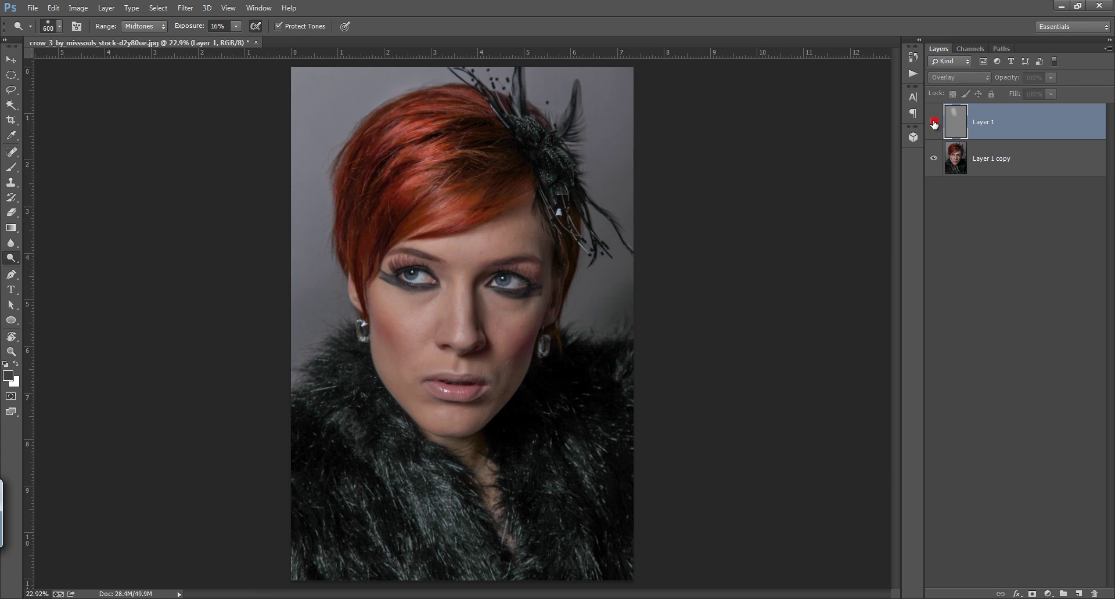
pyautogui.click(933, 122)
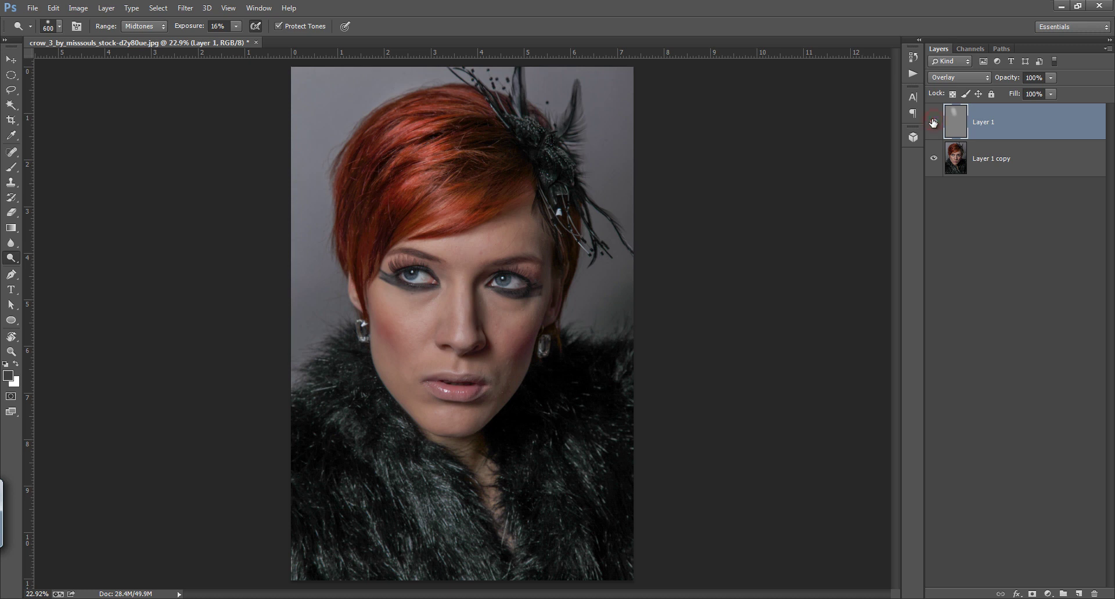
pyautogui.click(934, 123)
pyautogui.click(934, 122)
# Step: Dodge the forehead and the bridge and tip of the nose, reducing the brush from 300 px to about 90 px
pyautogui.scroll(5, 458, 289)
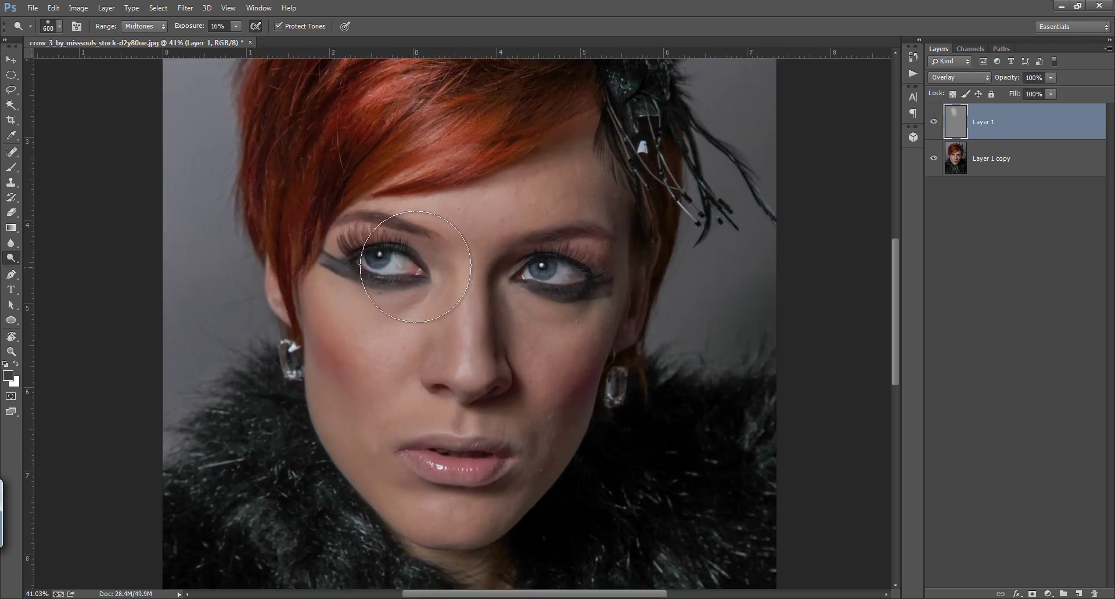
pyautogui.press('[')
pyautogui.press('[')
pyautogui.press('[')
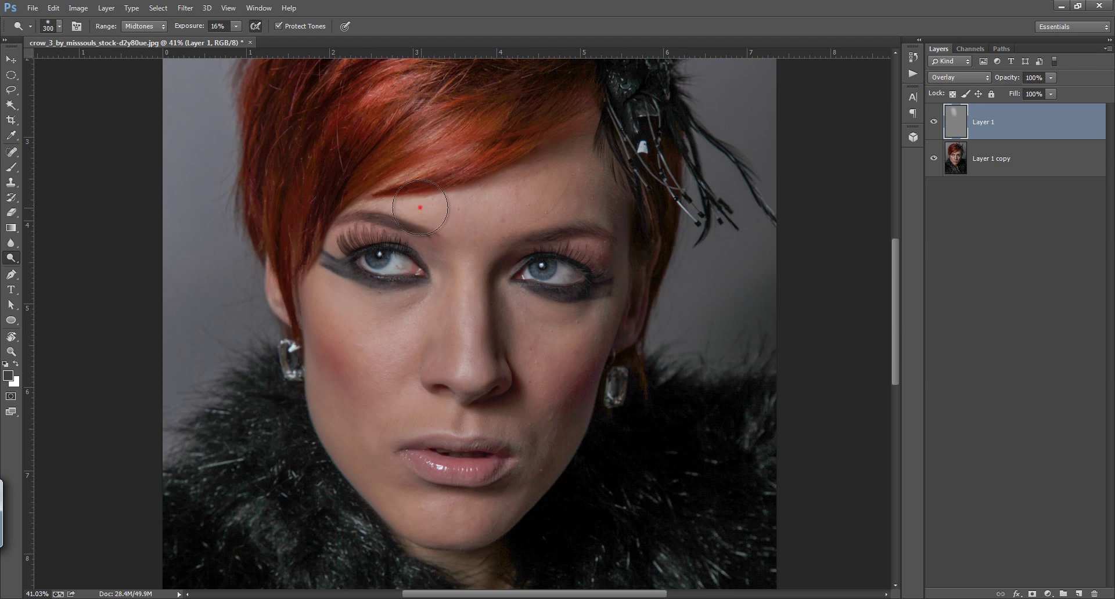
pyautogui.moveTo(420, 208)
pyautogui.mouseDown()
pyautogui.moveTo(489, 203)
pyautogui.moveTo(461, 215)
pyautogui.moveTo(499, 218)
pyautogui.moveTo(466, 219)
pyautogui.moveTo(513, 197)
pyautogui.moveTo(474, 227)
pyautogui.moveTo(484, 240)
pyautogui.moveTo(456, 203)
pyautogui.moveTo(476, 263)
pyautogui.moveTo(466, 265)
pyautogui.moveTo(479, 268)
pyautogui.moveTo(467, 242)
pyautogui.moveTo(471, 375)
pyautogui.mouseUp()
pyautogui.press('[')
pyautogui.press('[')
pyautogui.press('[')
pyautogui.press('[')
pyautogui.press('[')
pyautogui.press('[')
pyautogui.press('[')
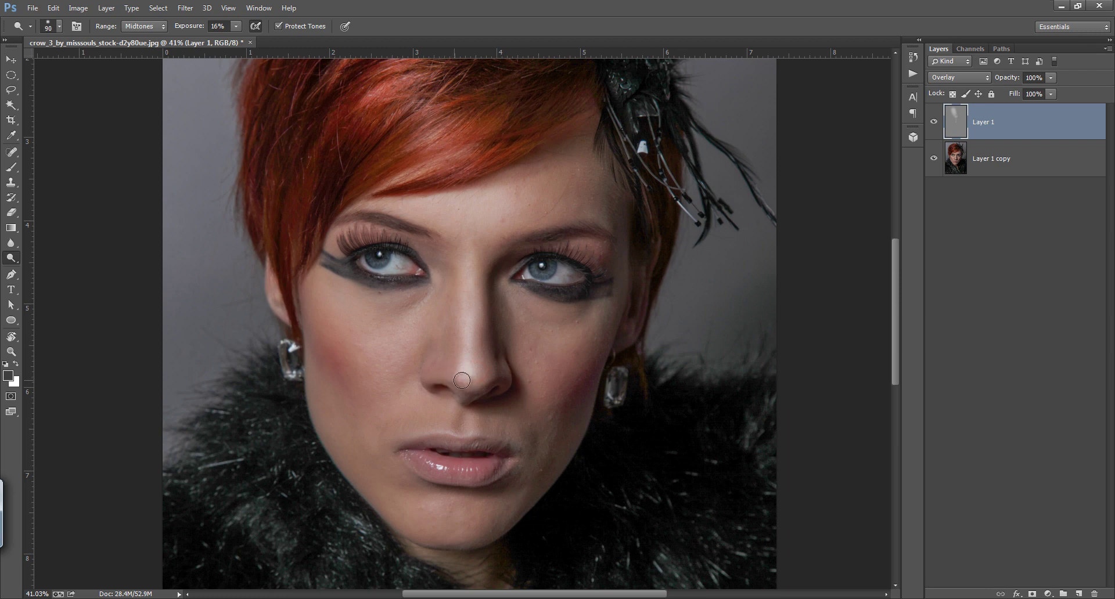
pyautogui.press('[')
# Step: Dodge both cheeks below the eyes with the brush enlarged to 250 px
pyautogui.press(']')
pyautogui.press(']')
pyautogui.press(']')
pyautogui.press(']')
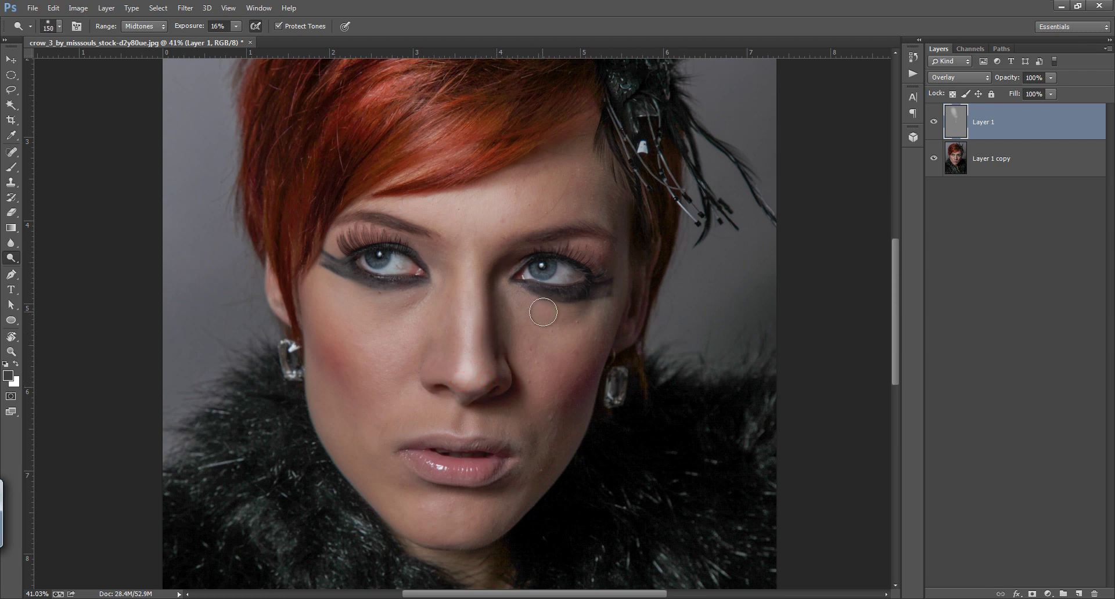
pyautogui.press(']')
pyautogui.press(']')
pyautogui.press(']')
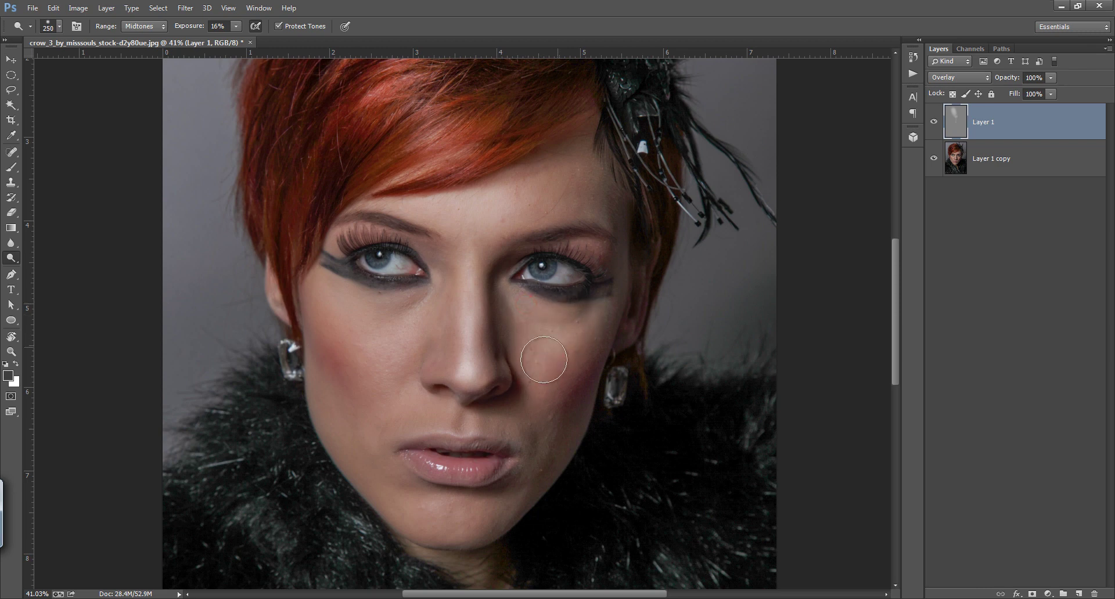
pyautogui.moveTo(544, 359)
pyautogui.mouseDown()
pyautogui.moveTo(542, 331)
pyautogui.moveTo(558, 325)
pyautogui.mouseUp()
pyautogui.moveTo(355, 291)
pyautogui.mouseDown()
pyautogui.moveTo(413, 303)
pyautogui.moveTo(382, 321)
pyautogui.moveTo(383, 361)
pyautogui.mouseUp()
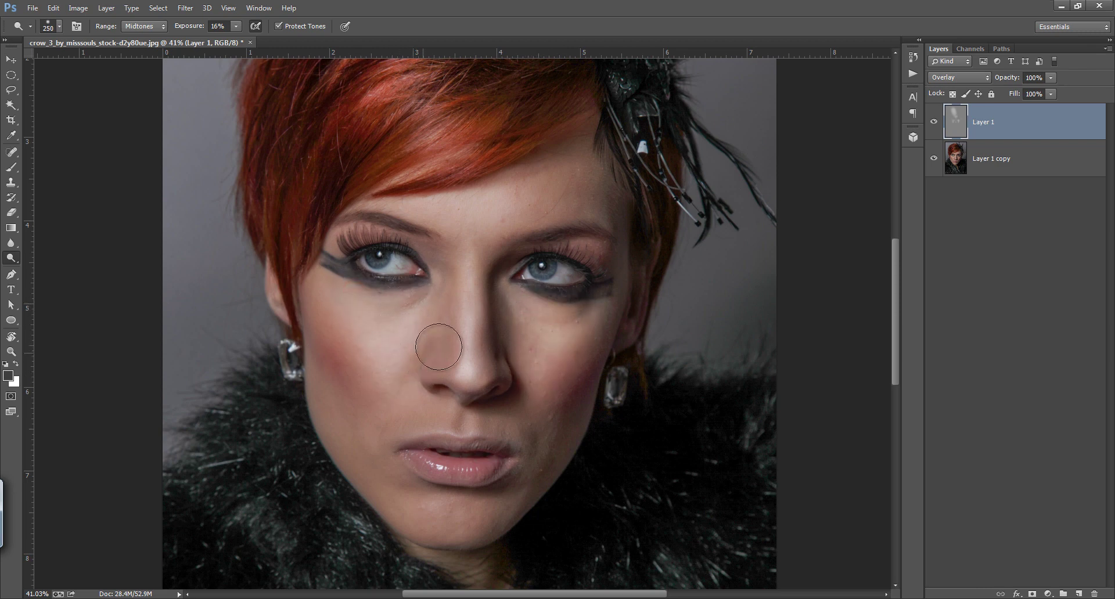
# Step: Dodge the highlights of the lower lip and the edge of the upper lip, reducing the brush to 40 px
pyautogui.scroll(-3, 441, 337)
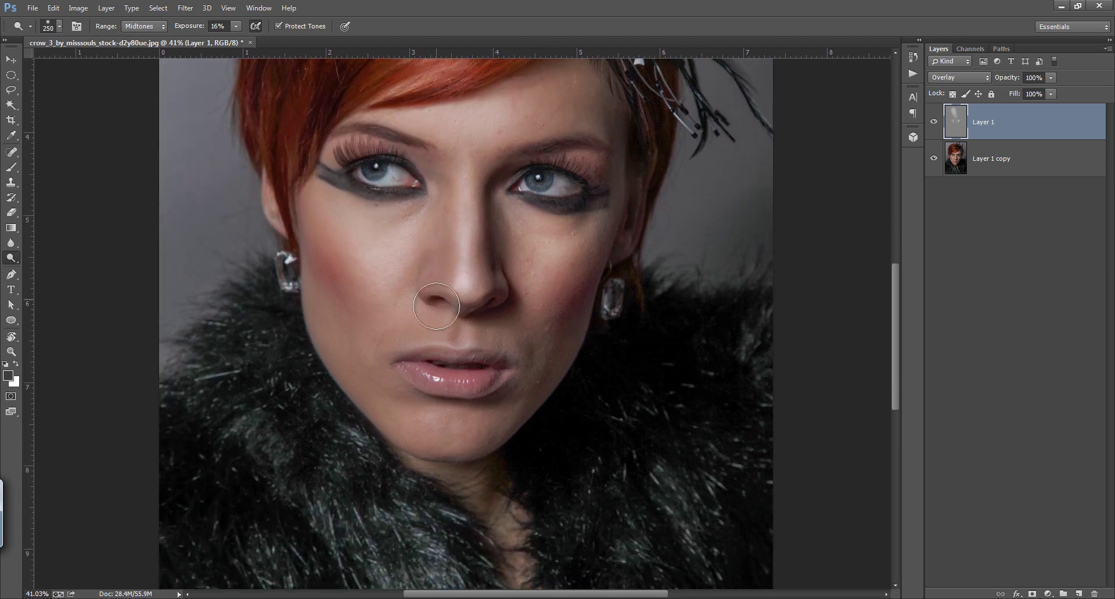
pyautogui.press('[')
pyautogui.press('[')
pyautogui.press('[')
pyautogui.press('[')
pyautogui.press('[')
pyautogui.press('[')
pyautogui.press('[')
pyautogui.press('[')
pyautogui.press('[')
pyautogui.moveTo(468, 328)
pyautogui.mouseDown()
pyautogui.moveTo(473, 384)
pyautogui.moveTo(431, 378)
pyautogui.moveTo(482, 382)
pyautogui.moveTo(430, 377)
pyautogui.moveTo(470, 384)
pyautogui.mouseUp()
pyautogui.press('[')
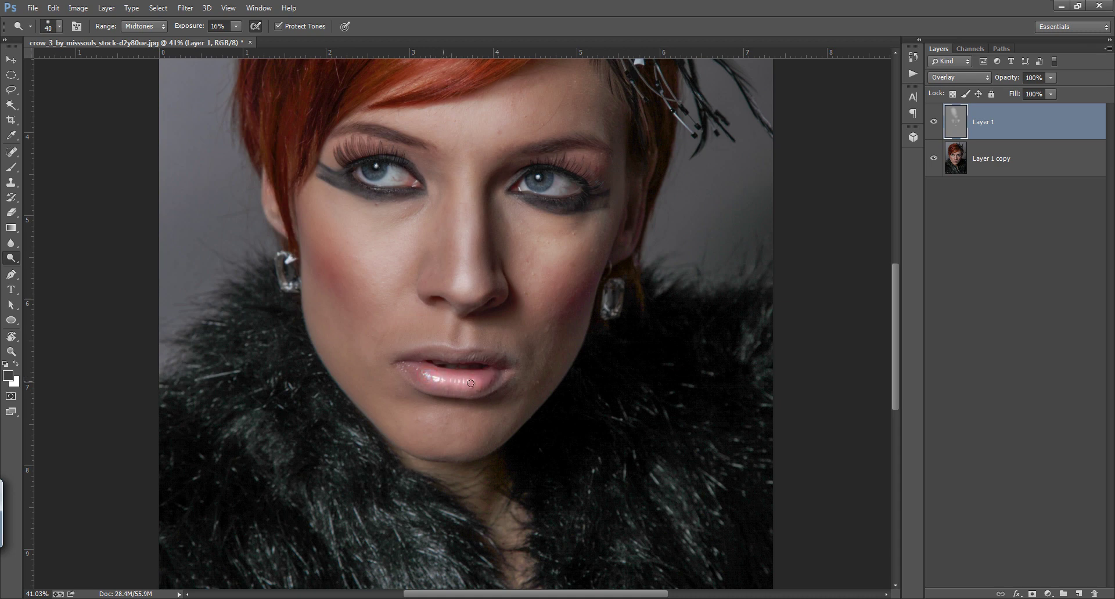
pyautogui.moveTo(420, 350); pyautogui.dragTo(474, 350)
# Step: Dodge the chin with the brush enlarged to 300 px
pyautogui.press(']')
pyautogui.press(']')
pyautogui.press(']')
pyautogui.press(']')
pyautogui.press(']')
pyautogui.press(']')
pyautogui.press(']')
pyautogui.press(']')
pyautogui.press(']')
pyautogui.press(']')
pyautogui.press(']')
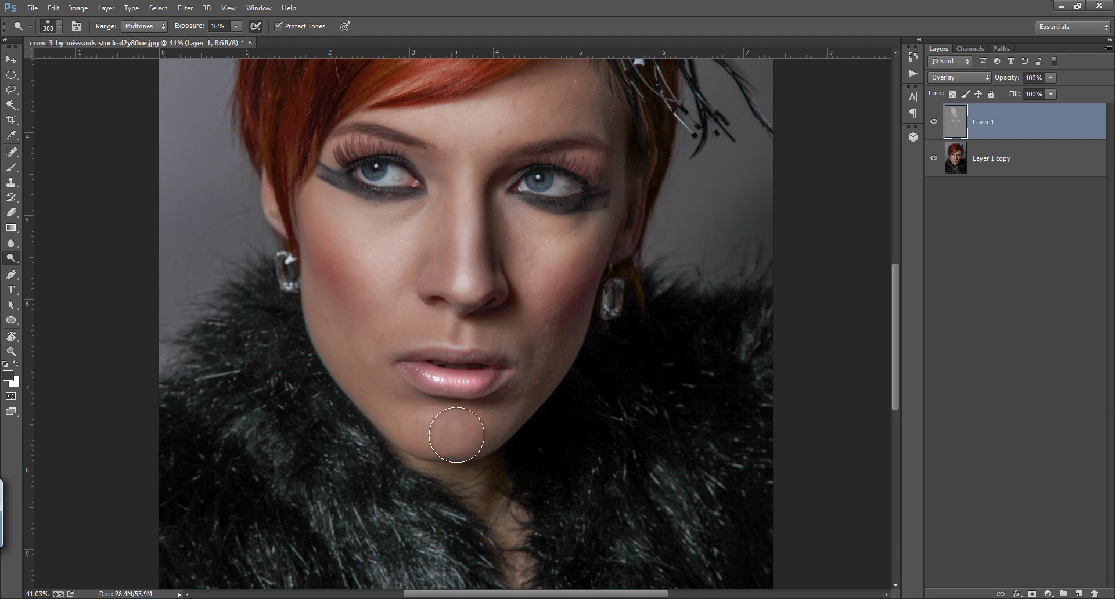
pyautogui.moveTo(457, 435); pyautogui.dragTo(477, 418)
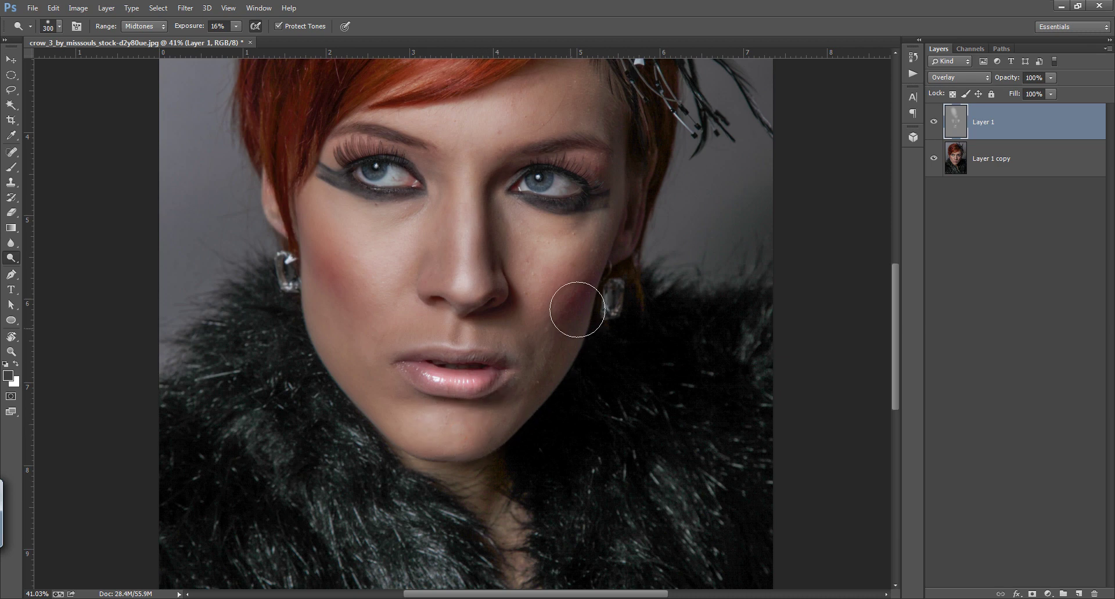
# Step: Dodge along both sides of the jawline, using a 175 px brush on one side and 125 px on the other
pyautogui.press('[')
pyautogui.press('[')
pyautogui.press('[')
pyautogui.moveTo(301, 290); pyautogui.dragTo(373, 420)
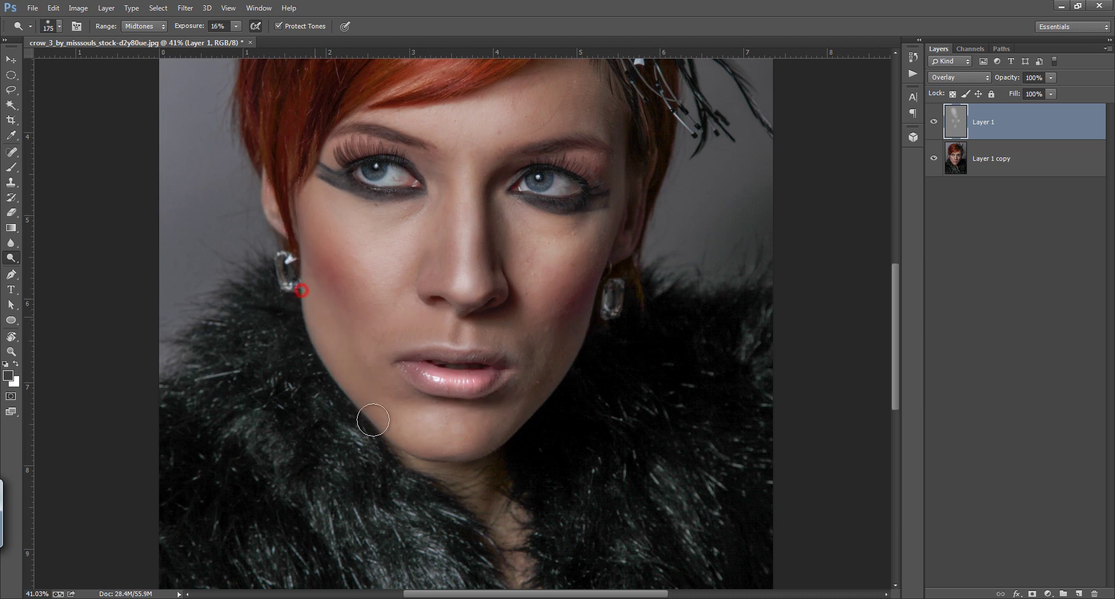
pyautogui.press('[')
pyautogui.press('[')
pyautogui.moveTo(578, 302); pyautogui.dragTo(514, 421)
# Step: Brighten the whites and irises of both eyes with the Dodge brush reduced to 50 px
pyautogui.scroll(2, 431, 244)
pyautogui.scroll(3, 426, 209)
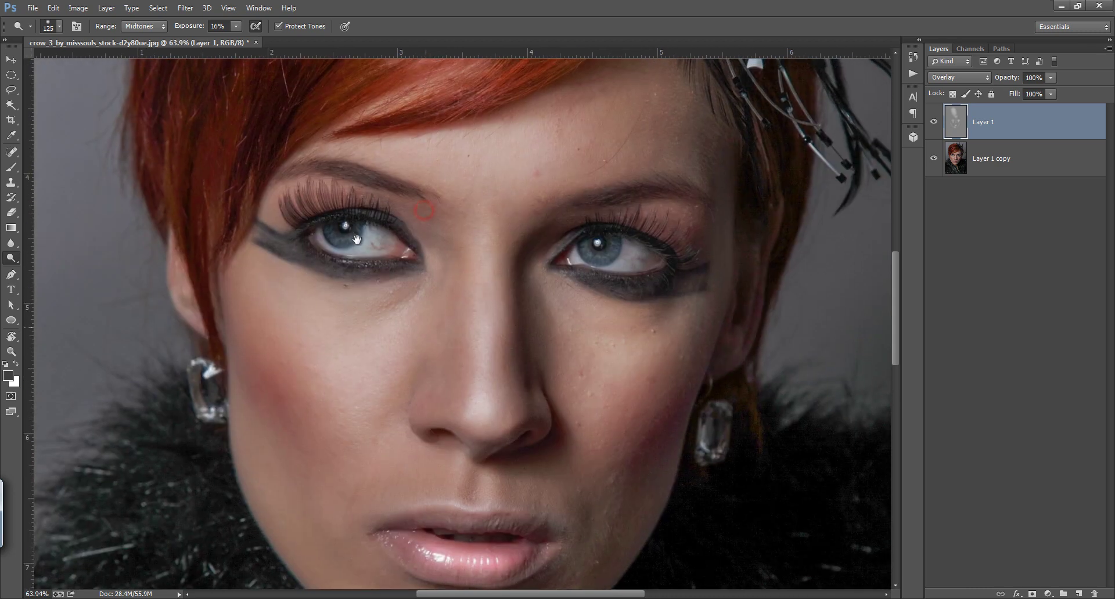
pyautogui.press('[')
pyautogui.press('[')
pyautogui.press('[')
pyautogui.press('[')
pyautogui.moveTo(366, 242)
pyautogui.mouseDown()
pyautogui.moveTo(398, 243)
pyautogui.moveTo(343, 250)
pyautogui.mouseUp()
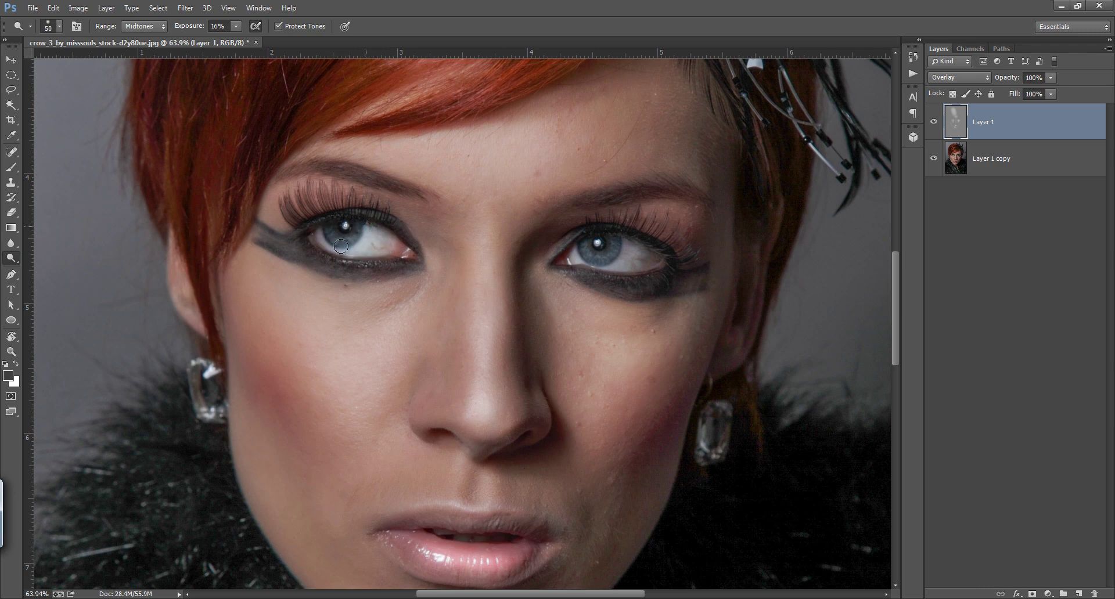
pyautogui.moveTo(629, 247)
pyautogui.mouseDown()
pyautogui.moveTo(584, 255)
pyautogui.moveTo(621, 247)
pyautogui.moveTo(602, 263)
pyautogui.moveTo(578, 257)
pyautogui.moveTo(636, 259)
pyautogui.moveTo(613, 258)
pyautogui.mouseUp()
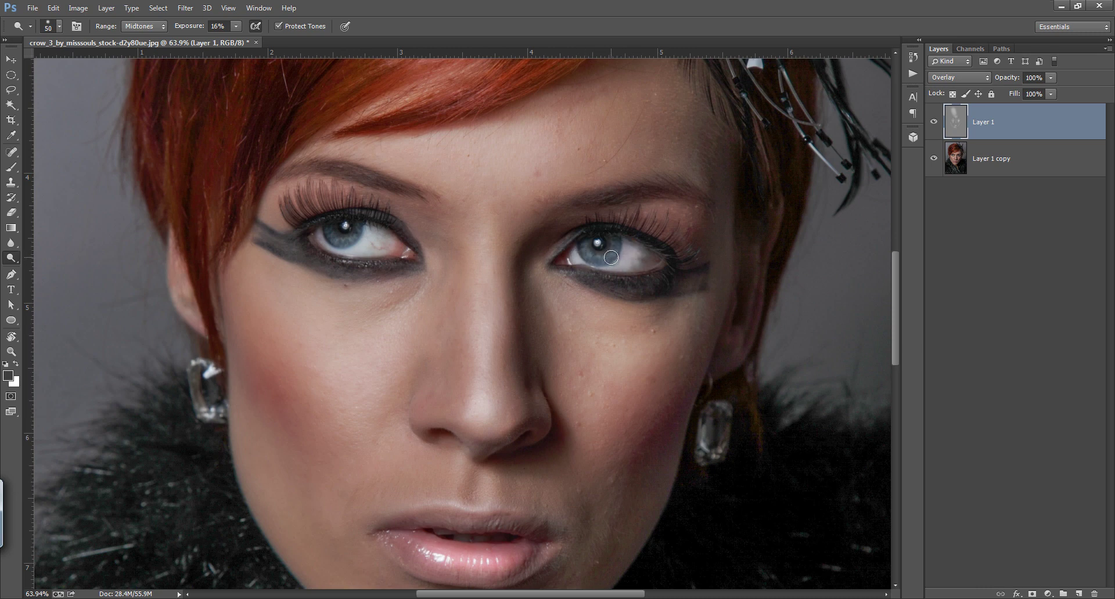
# Step: Compare the whole portrait with and without the dodging by hiding and showing Layer 1
pyautogui.hotkey('ctrl', '0')
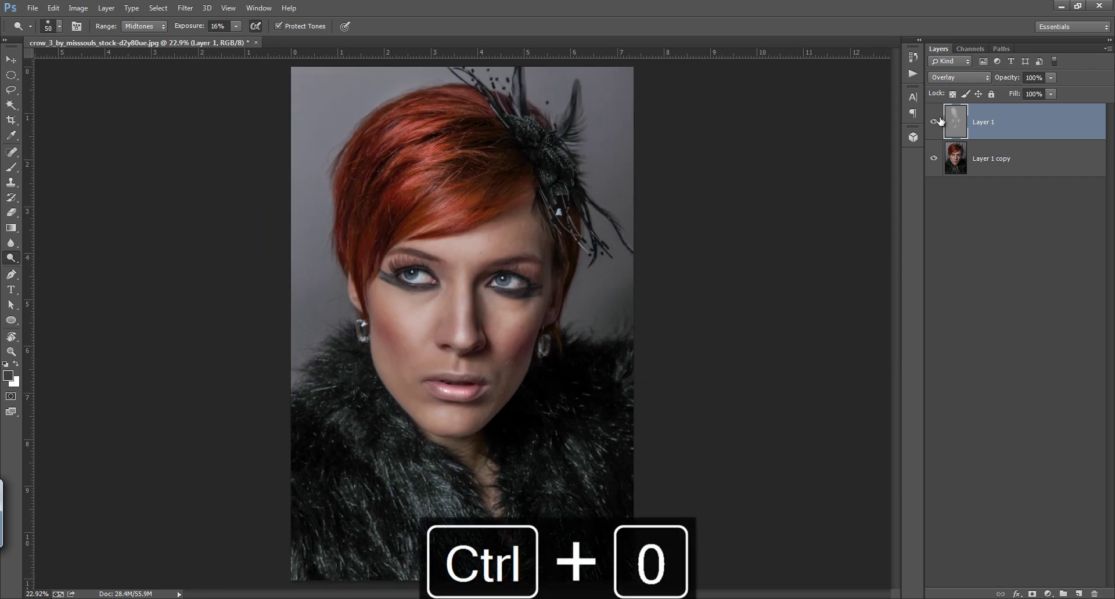
pyautogui.click(934, 123)
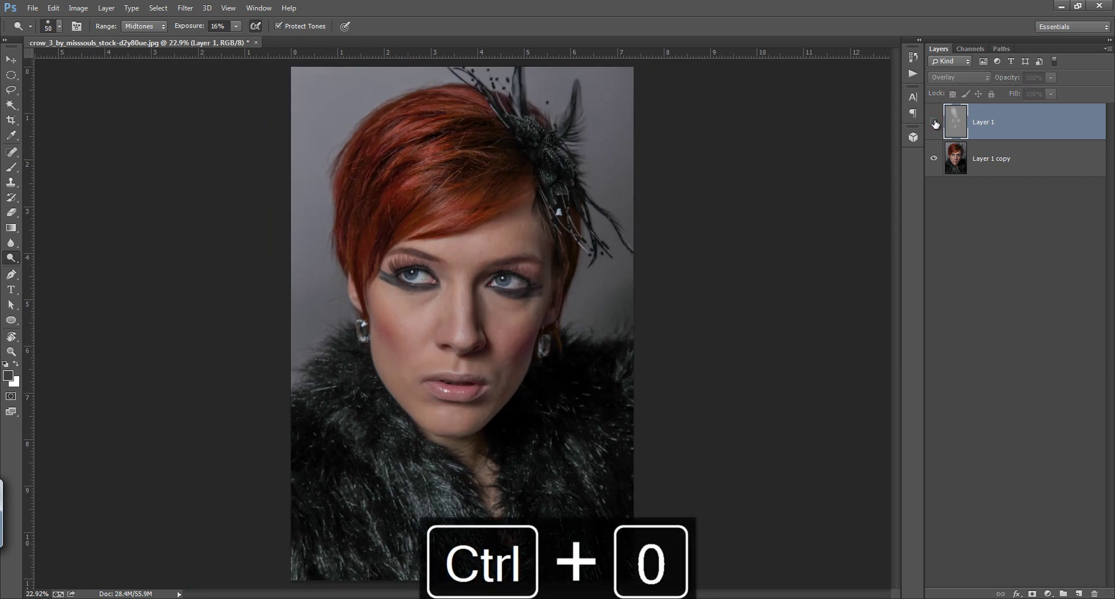
pyautogui.click(935, 122)
pyautogui.click(935, 123)
pyautogui.click(935, 122)
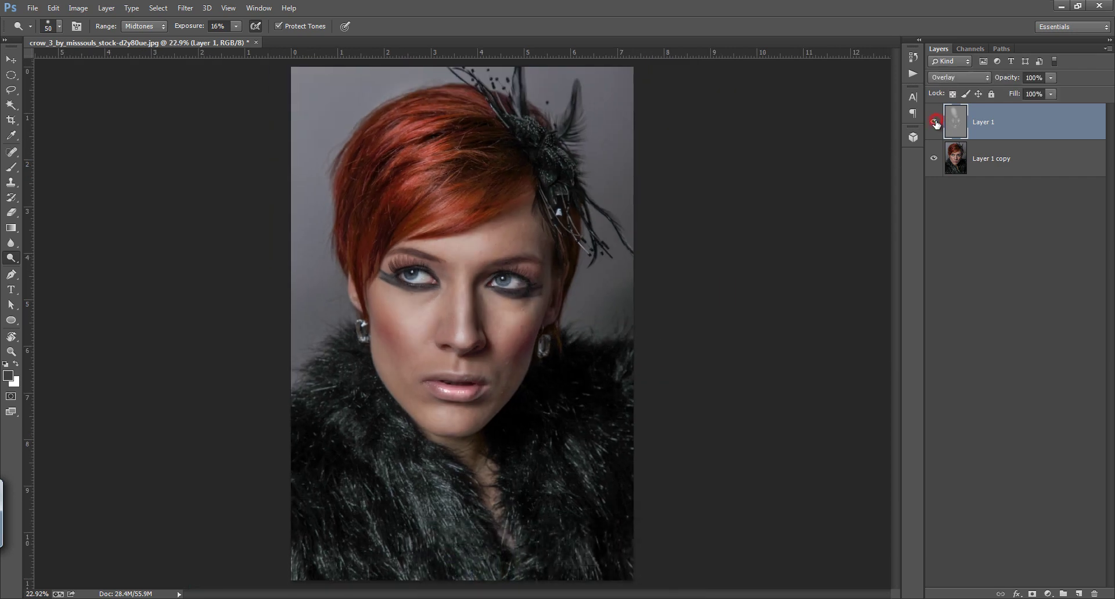
pyautogui.click(935, 123)
pyautogui.click(935, 123)
# Step: Duplicate the dodged gray layer and compare the portrait with both gray layers hidden and shown
pyautogui.hotkey('ctrl', 'j')
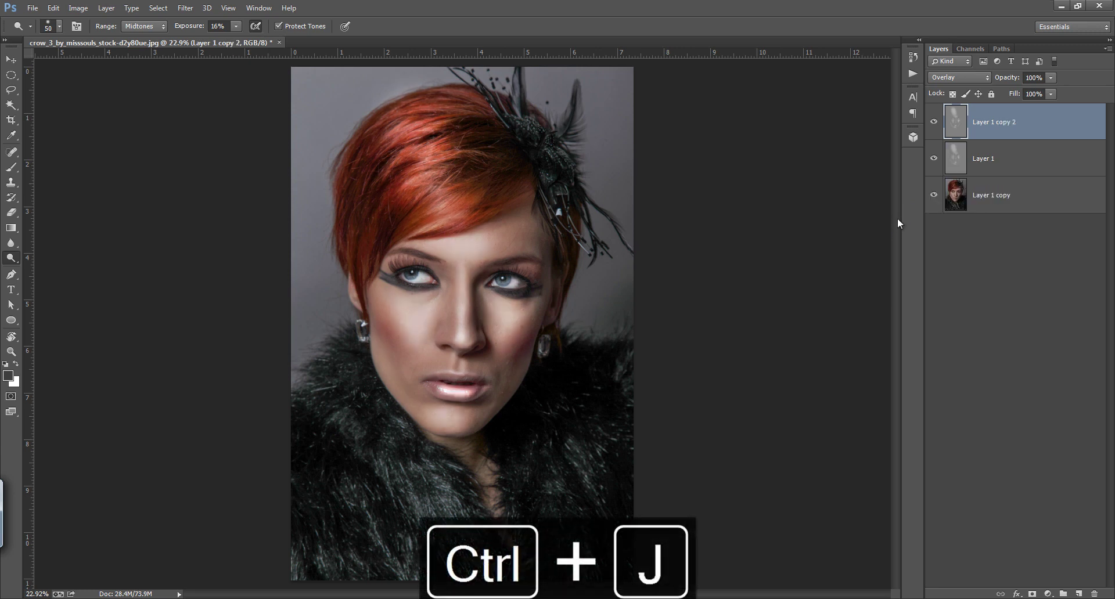
pyautogui.click(934, 122)
pyautogui.click(934, 158)
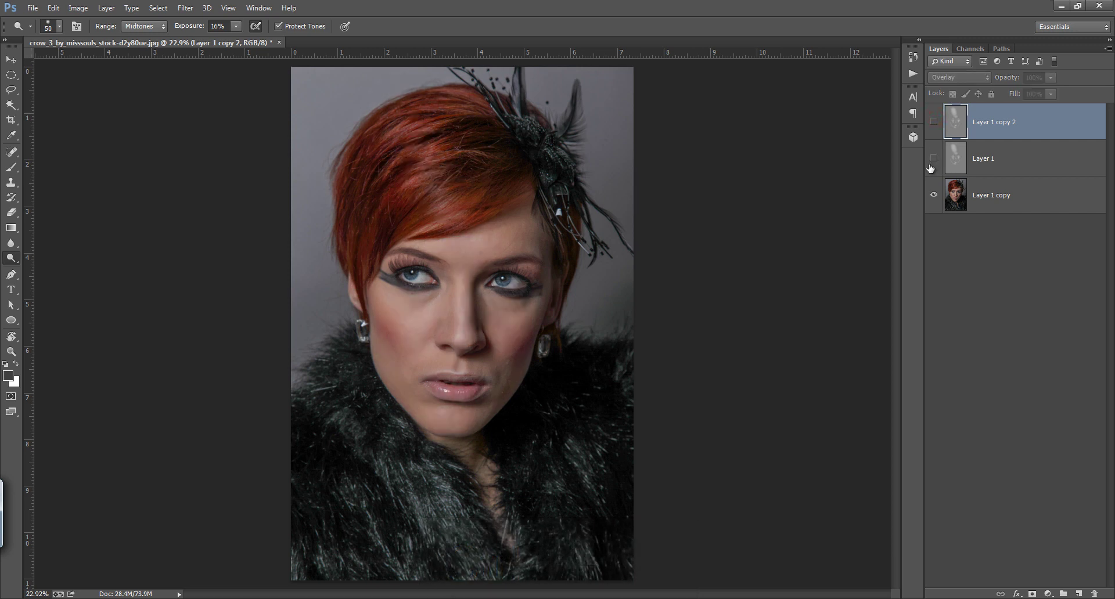
pyautogui.click(933, 162)
pyautogui.click(935, 161)
pyautogui.moveTo(935, 161); pyautogui.dragTo(937, 141)
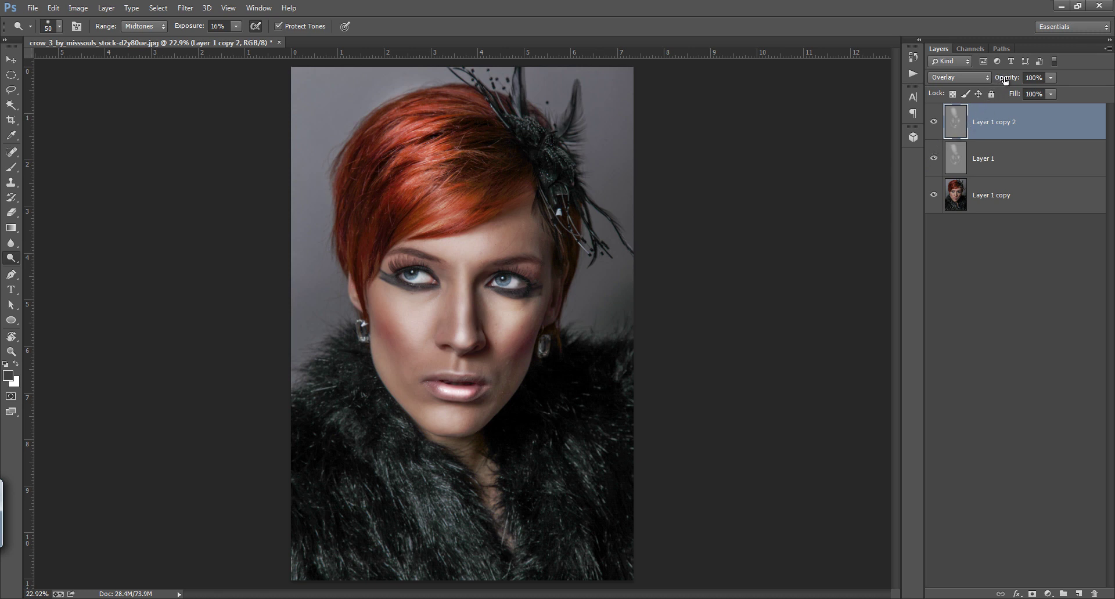
# Step: Reduce the opacity of the duplicated gray layer to 66% and compare the portrait with both gray layers hidden and shown
pyautogui.moveTo(996, 82); pyautogui.dragTo(978, 84)
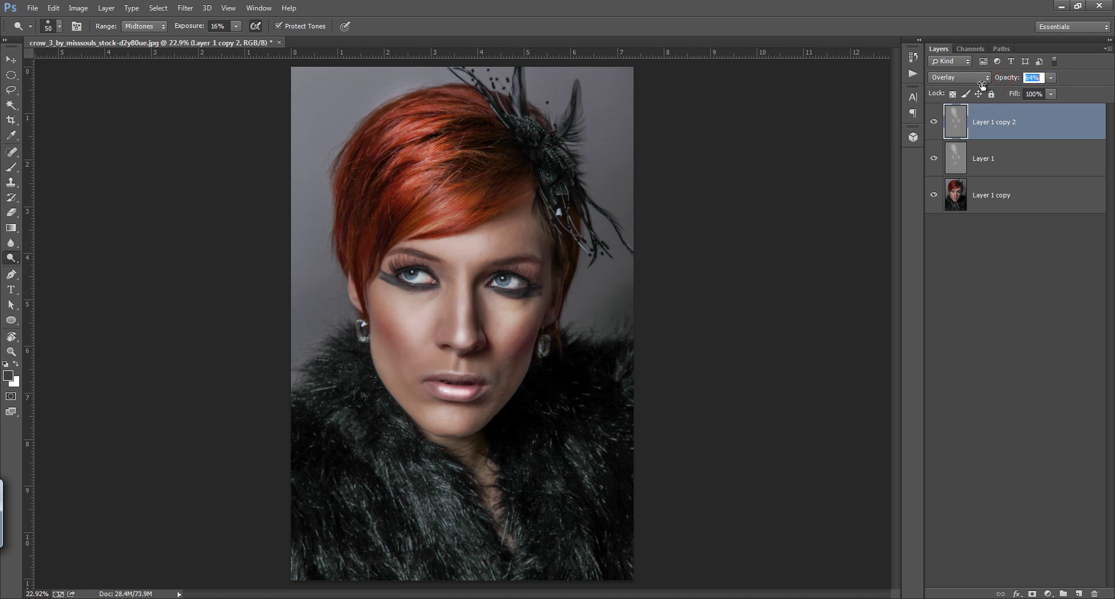
pyautogui.click(934, 122)
pyautogui.click(933, 159)
pyautogui.click(933, 158)
pyautogui.click(934, 122)
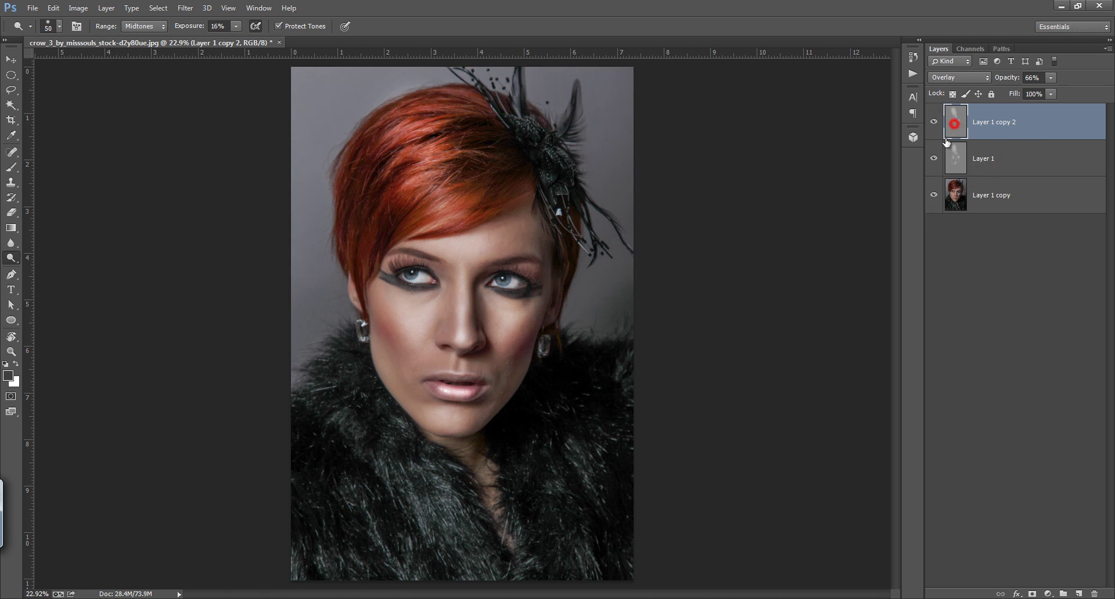
# Step: Add a new top layer filled with 50% gray and set its blending mode to Overlay
pyautogui.click(1078, 593)
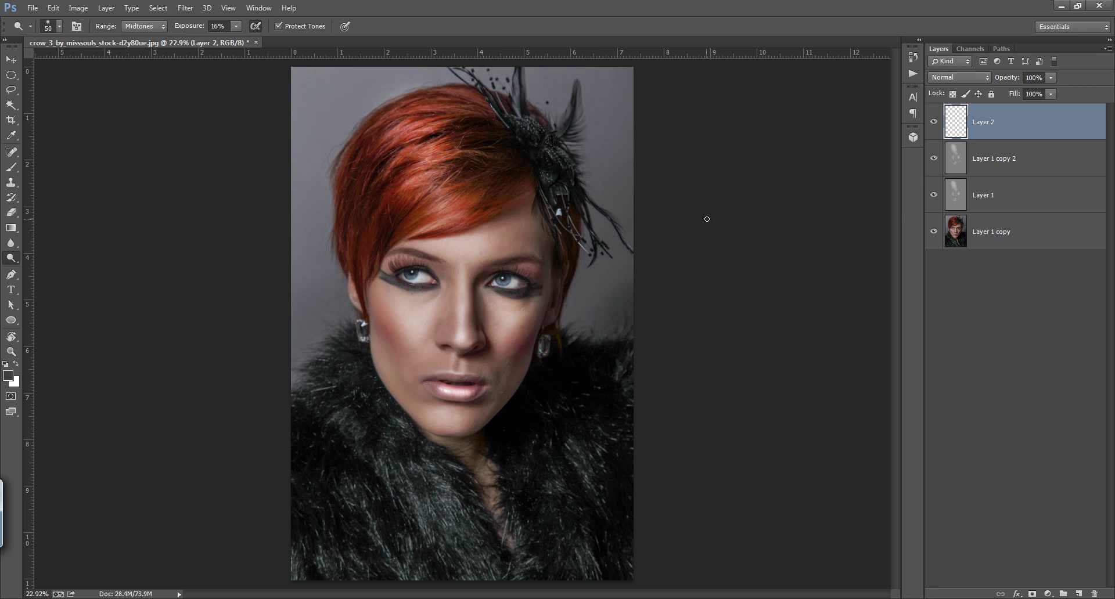
pyautogui.hotkey('shift', 'F5')
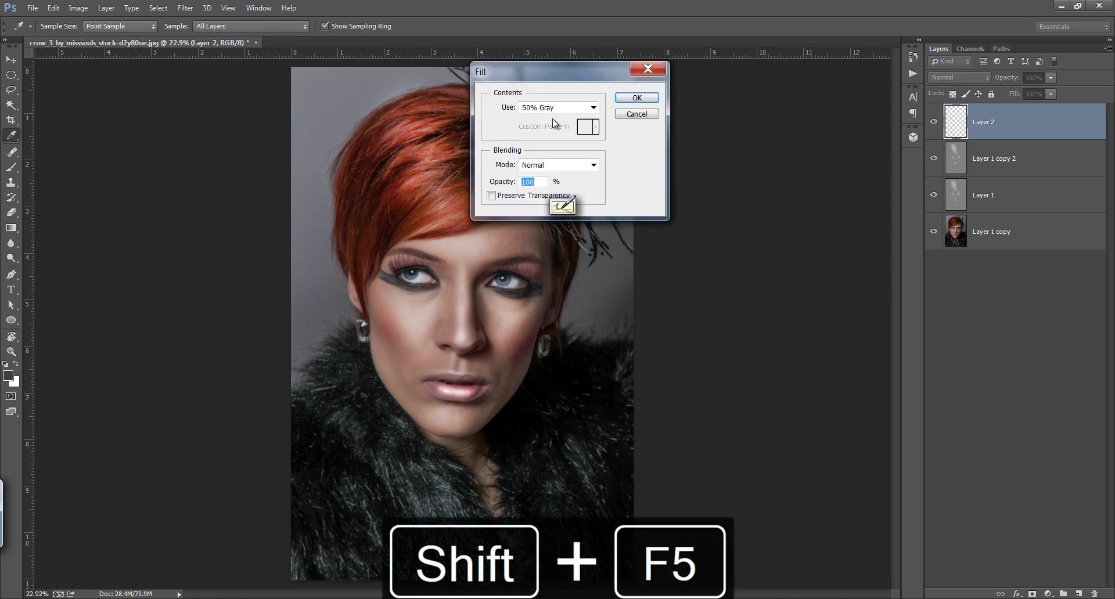
pyautogui.click(636, 98)
pyautogui.press('o')
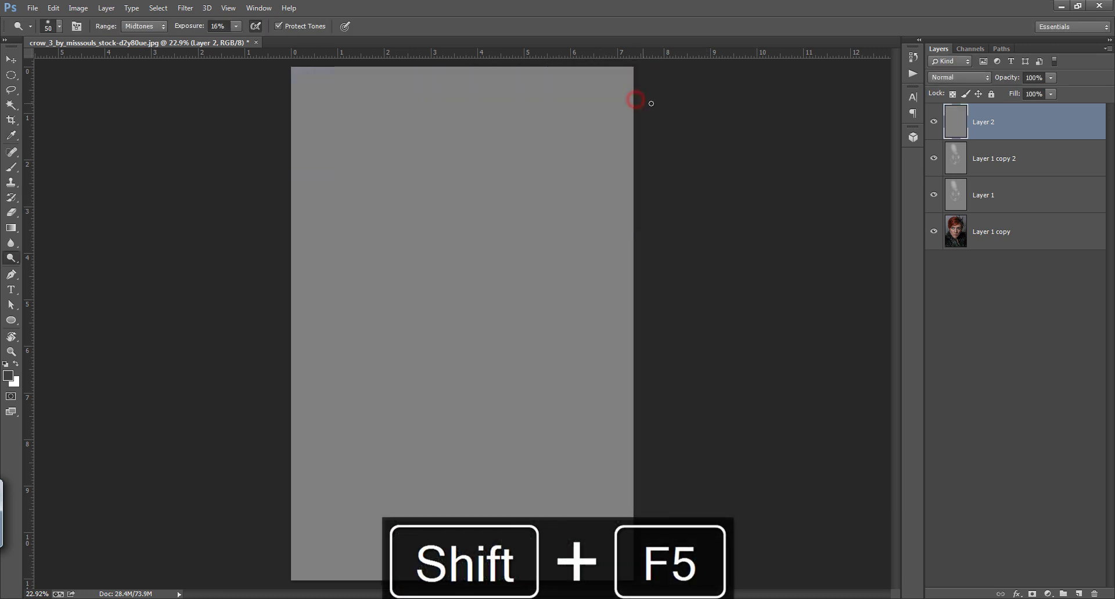
pyautogui.click(971, 78)
pyautogui.click(959, 267)
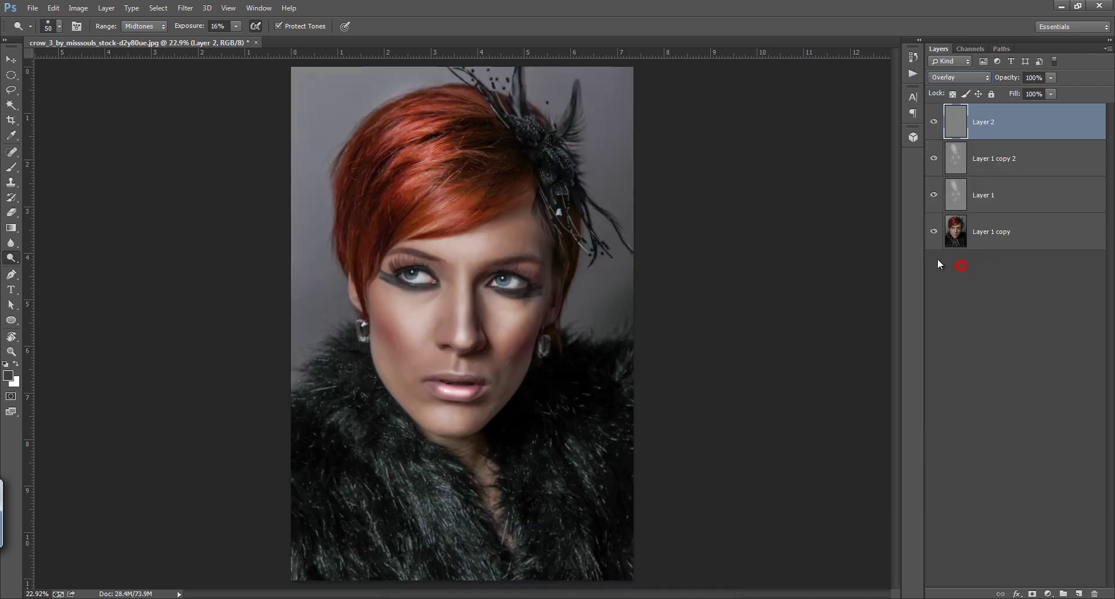
# Step: Darken both eyebrows on Layer 2 with the Burn tool at 60 px and 20% exposure
pyautogui.rightClick(11, 259)
pyautogui.click(59, 269)
pyautogui.moveTo(432, 276); pyautogui.dragTo(441, 279)
pyautogui.press('[')
pyautogui.press('[')
pyautogui.press('[')
pyautogui.press('[')
pyautogui.press('[')
pyautogui.press('[')
pyautogui.press('[')
pyautogui.moveTo(378, 226)
pyautogui.mouseDown()
pyautogui.moveTo(434, 225)
pyautogui.moveTo(406, 219)
pyautogui.moveTo(501, 244)
pyautogui.mouseUp()
pyautogui.moveTo(640, 256)
pyautogui.mouseDown()
pyautogui.moveTo(668, 244)
pyautogui.moveTo(746, 245)
pyautogui.mouseUp()
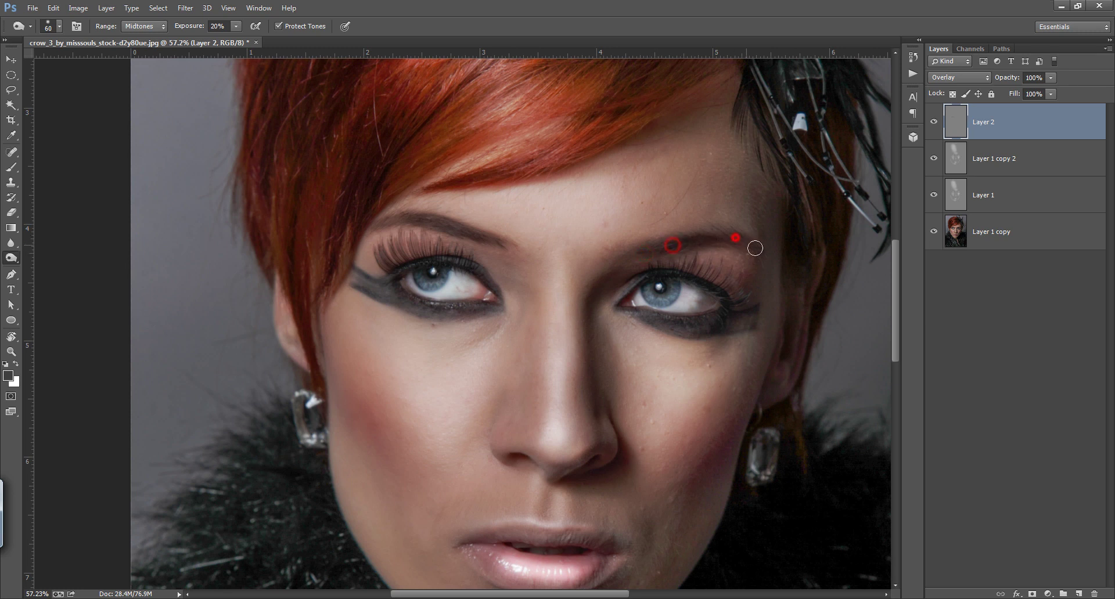
# Step: Burn the shadows along the side of the nose and beneath it with a 90 px brush at 13% exposure
pyautogui.press(']')
pyautogui.press(']')
pyautogui.press(']')
pyautogui.moveTo(194, 32); pyautogui.dragTo(179, 30)
pyautogui.click(600, 300)
pyautogui.moveTo(605, 470); pyautogui.dragTo(593, 432)
pyautogui.click(554, 443)
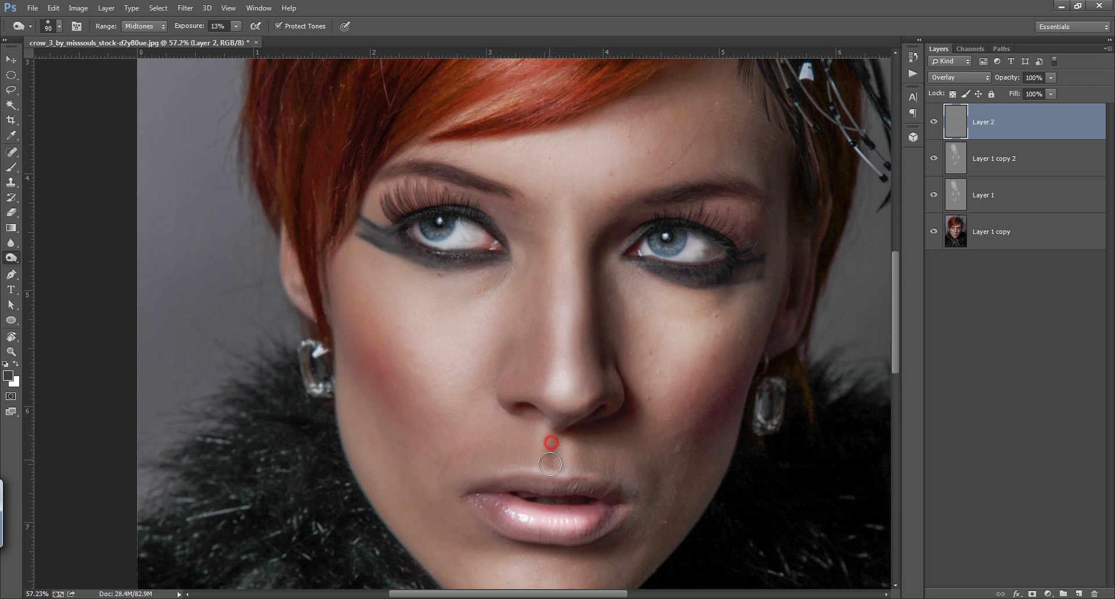
# Step: Darken the hollows of both cheeks with the Burn brush enlarged to 250 px
pyautogui.moveTo(589, 489); pyautogui.dragTo(591, 477)
pyautogui.press(']')
pyautogui.moveTo(370, 355)
pyautogui.mouseDown()
pyautogui.moveTo(373, 325)
pyautogui.moveTo(386, 366)
pyautogui.moveTo(395, 360)
pyautogui.mouseUp()
pyautogui.press(']')
pyautogui.press(']')
pyautogui.press(']')
pyautogui.press(']')
pyautogui.press(']')
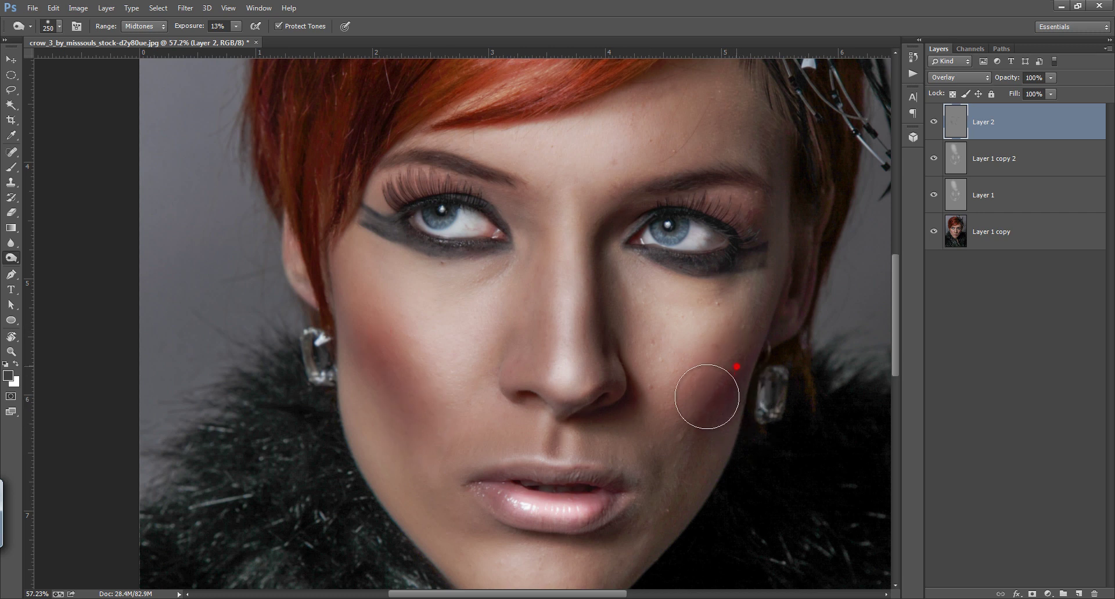
pyautogui.moveTo(736, 371)
pyautogui.mouseDown()
pyautogui.moveTo(671, 474)
pyautogui.moveTo(690, 401)
pyautogui.moveTo(619, 433)
pyautogui.mouseUp()
# Step: Burn the shadows around the mouth and chin with the brush reduced to 125 px
pyautogui.press('[')
pyautogui.press('[')
pyautogui.press('[')
pyautogui.press('[')
pyautogui.moveTo(503, 413); pyautogui.dragTo(521, 428)
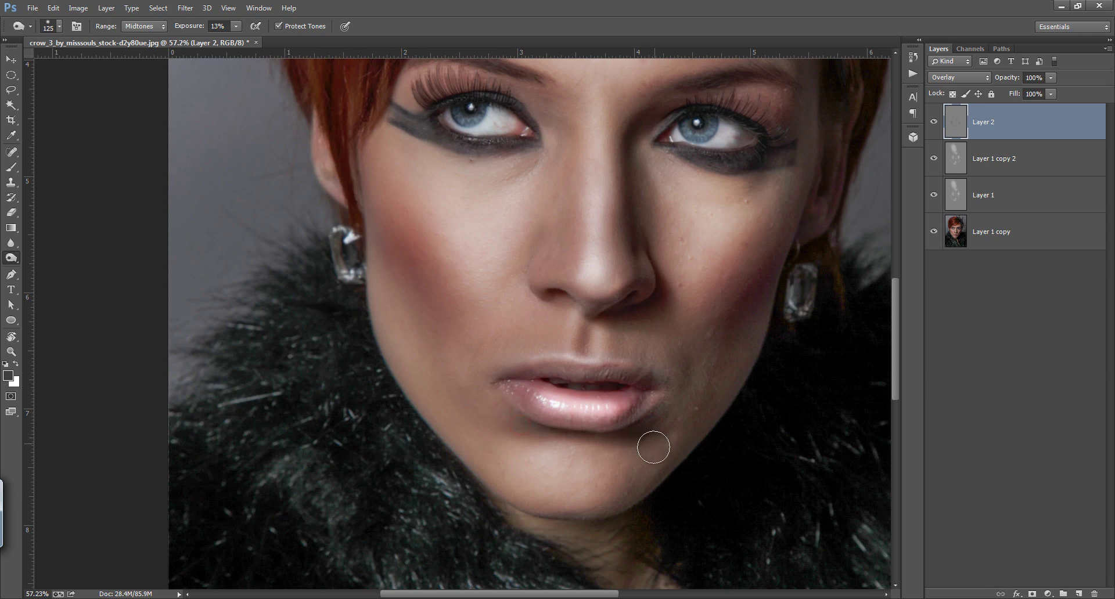
pyautogui.moveTo(643, 508); pyautogui.dragTo(645, 418)
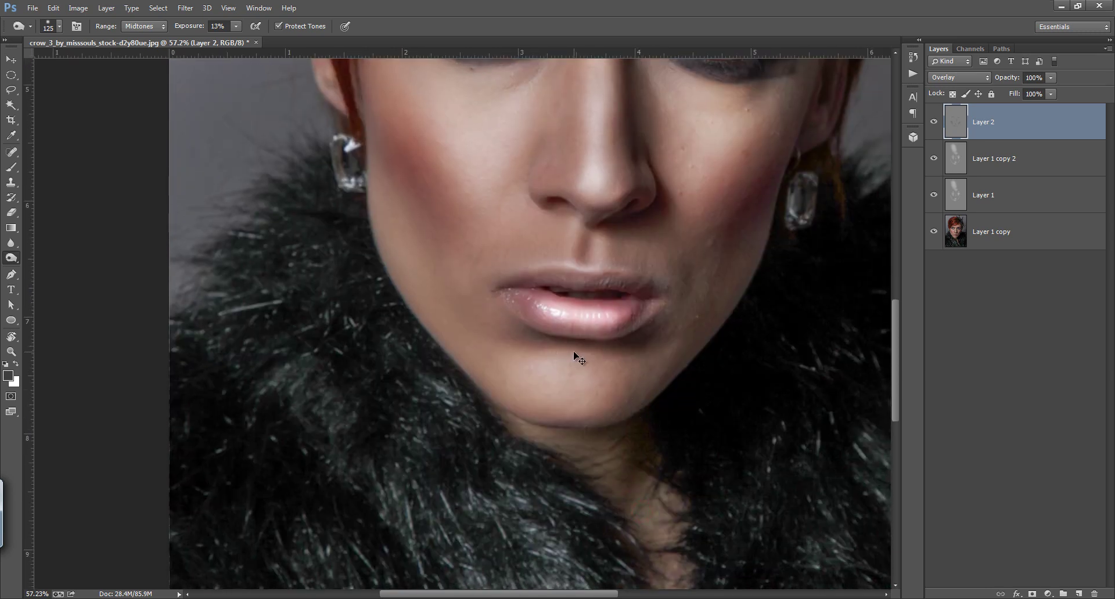
# Step: Compare the whole portrait with and without the burning by hiding and showing Layer 2
pyautogui.hotkey('ctrl', '0')
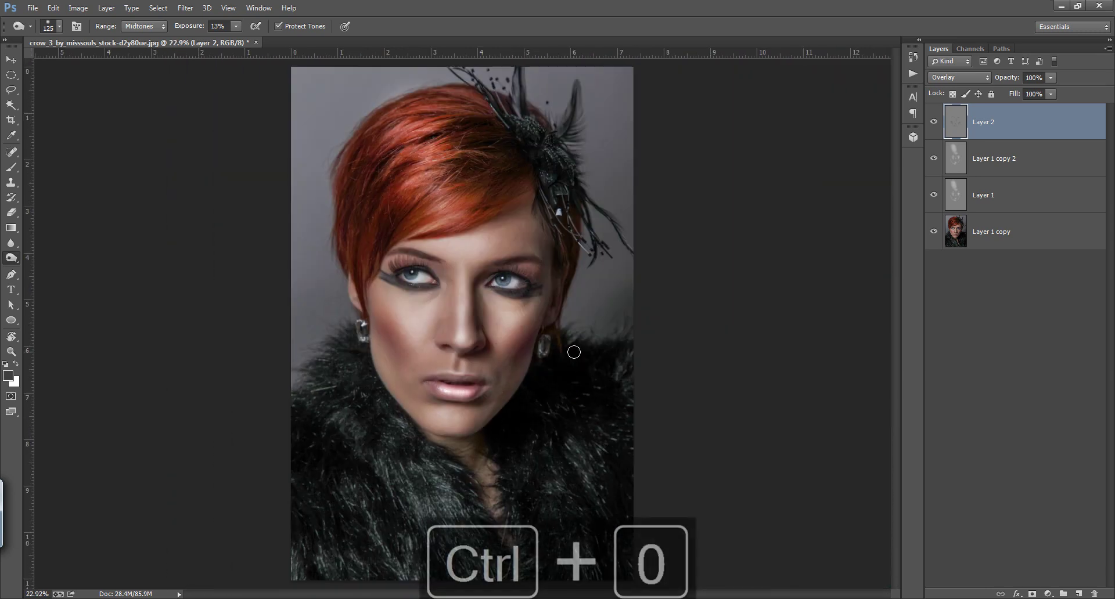
pyautogui.click(933, 124)
pyautogui.click(933, 124)
pyautogui.click(934, 124)
pyautogui.click(934, 124)
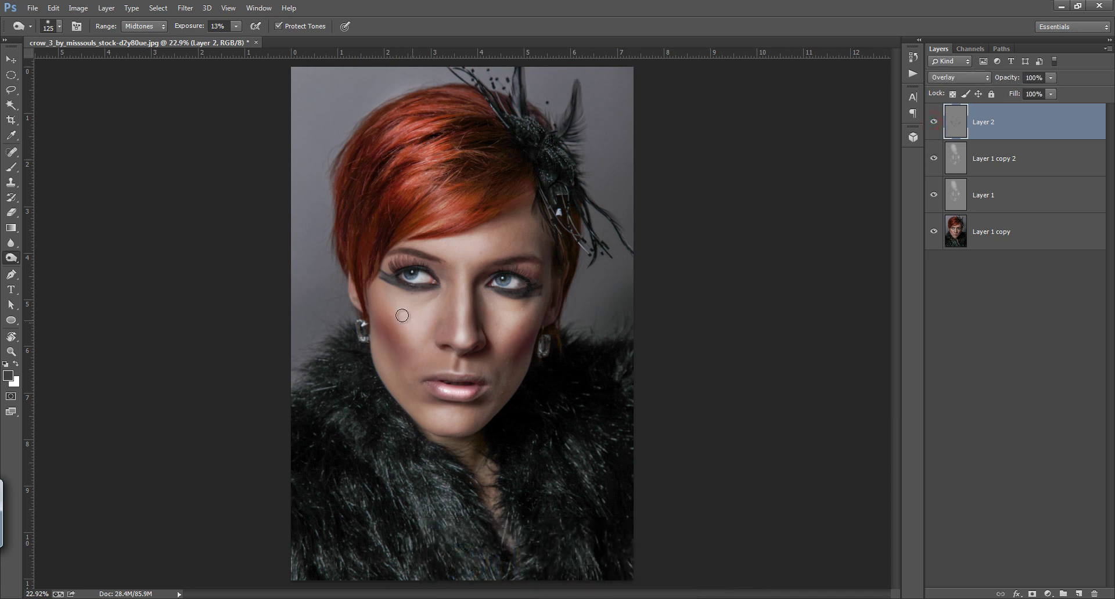
# Step: Darken the eyeliner and lash lines around both eyes with the Burn brush reduced to 45 px
pyautogui.moveTo(404, 279); pyautogui.dragTo(465, 292)
pyautogui.press('[')
pyautogui.press('[')
pyautogui.press('[')
pyautogui.press('[')
pyautogui.press('[')
pyautogui.press('[')
pyautogui.press('[')
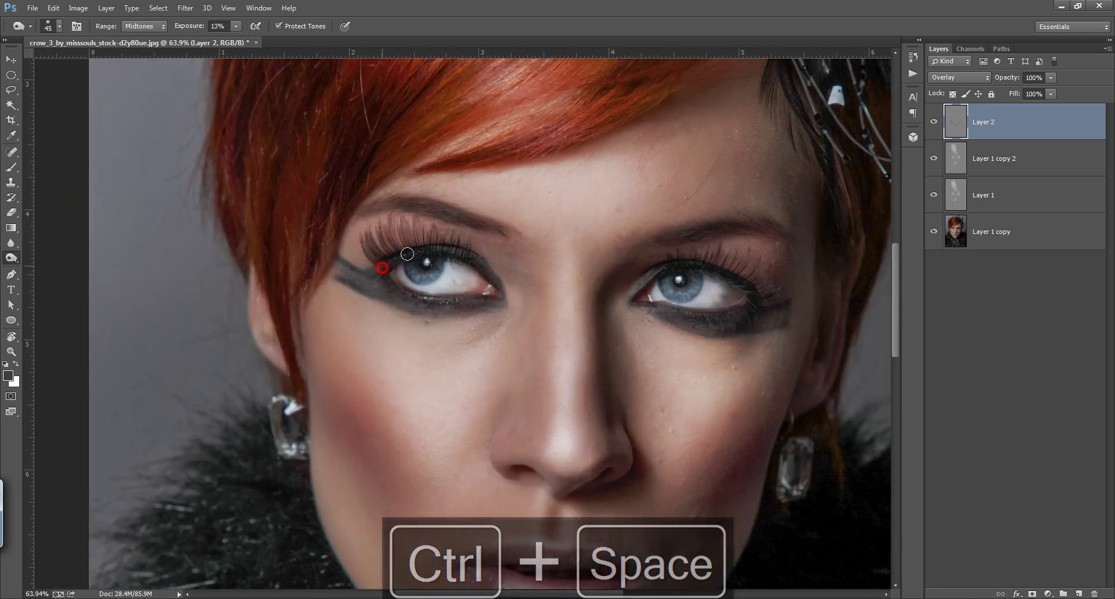
pyautogui.moveTo(385, 259)
pyautogui.mouseDown()
pyautogui.moveTo(402, 297)
pyautogui.moveTo(487, 307)
pyautogui.mouseUp()
pyautogui.moveTo(651, 281)
pyautogui.mouseDown()
pyautogui.moveTo(640, 284)
pyautogui.moveTo(702, 269)
pyautogui.moveTo(749, 298)
pyautogui.moveTo(715, 314)
pyautogui.mouseUp()
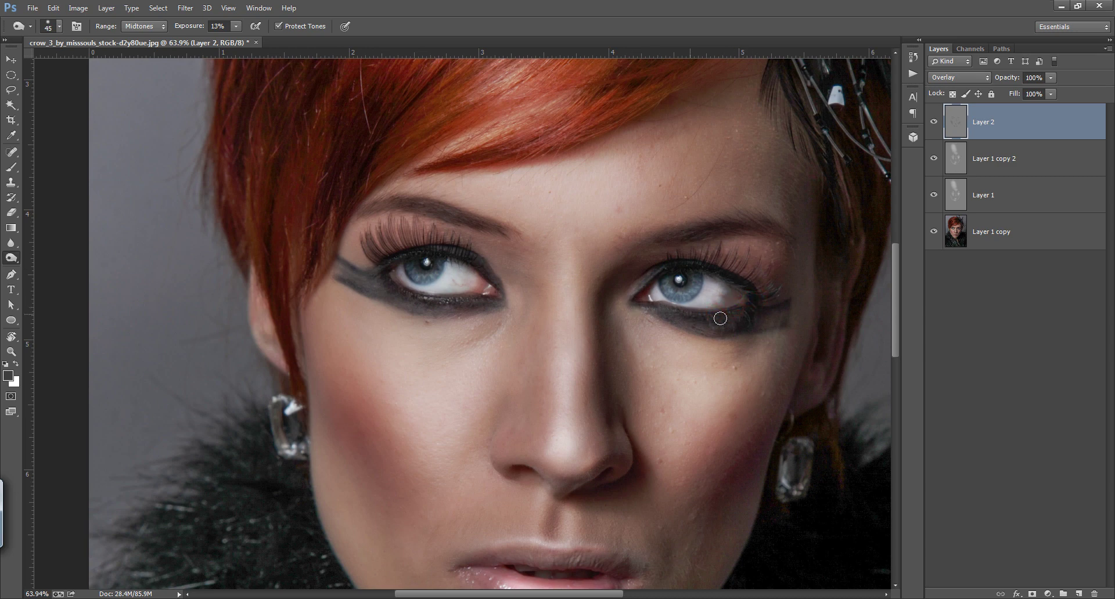
pyautogui.moveTo(750, 289)
pyautogui.mouseDown()
pyautogui.moveTo(720, 267)
pyautogui.moveTo(681, 261)
pyautogui.moveTo(635, 290)
pyautogui.moveTo(668, 278)
pyautogui.mouseUp()
pyautogui.moveTo(431, 260); pyautogui.dragTo(431, 265)
# Step: Brighten the catchlights in both eyes on Layer 1 copy 2 with a 30 px Dodge brush at 16% exposure
pyautogui.click(979, 166)
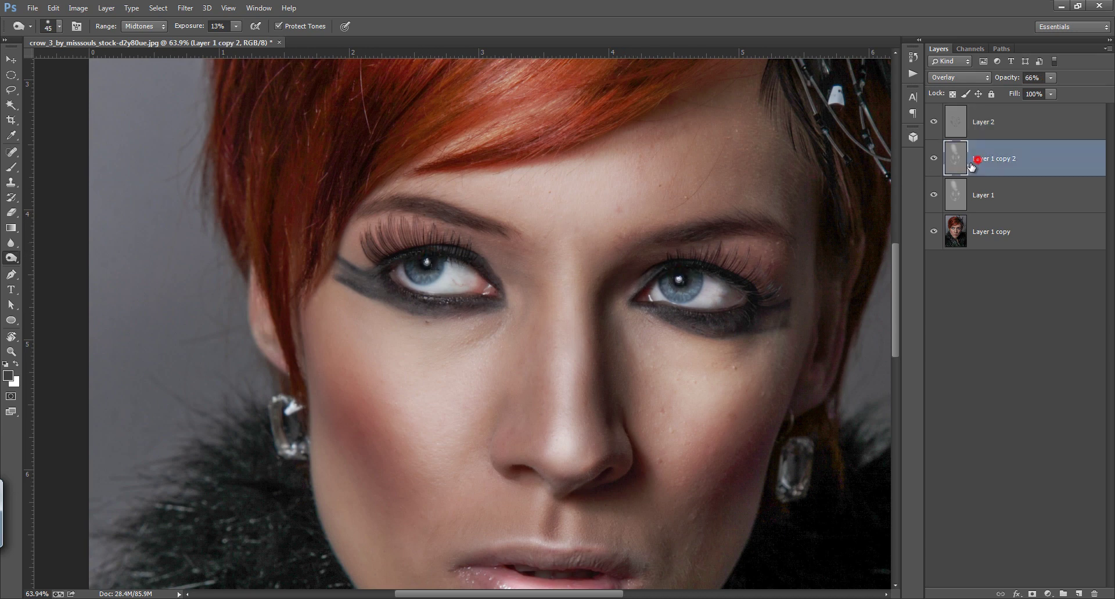
pyautogui.rightClick(13, 259)
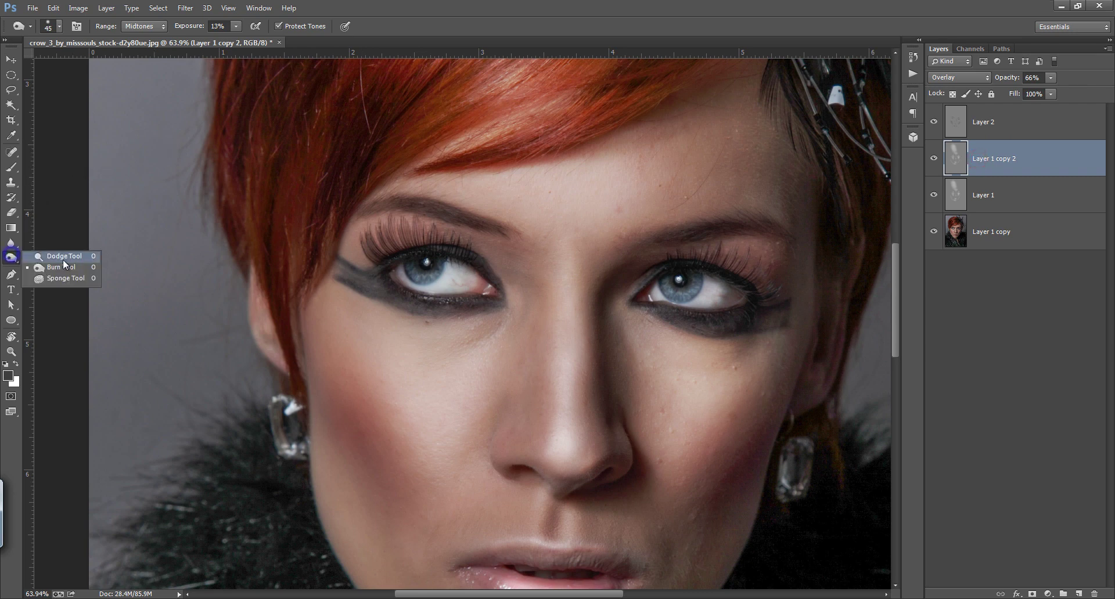
pyautogui.click(69, 258)
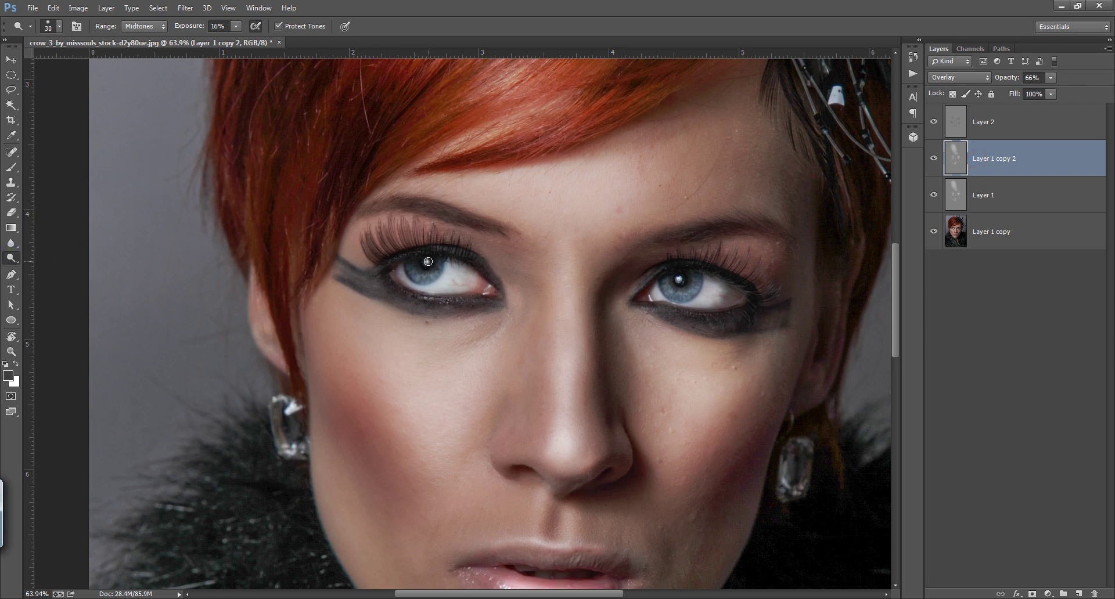
pyautogui.moveTo(426, 264); pyautogui.dragTo(428, 261)
pyautogui.moveTo(679, 278); pyautogui.dragTo(677, 282)
pyautogui.moveTo(427, 263); pyautogui.dragTo(429, 261)
pyautogui.hotkey('ctrl', '0')
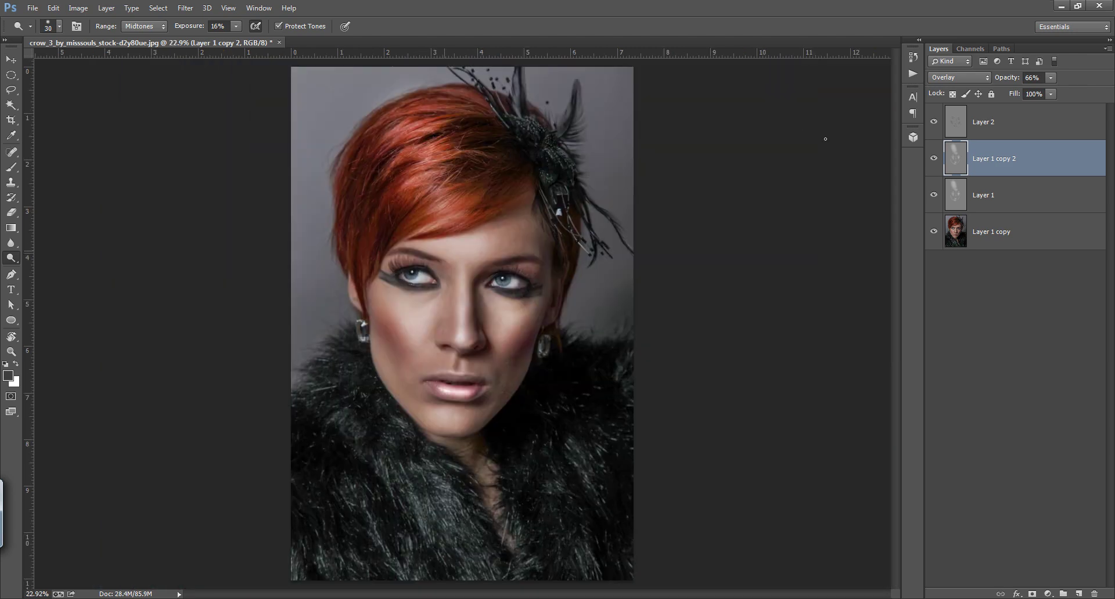
pyautogui.moveTo(933, 124)
pyautogui.mouseDown()
pyautogui.moveTo(936, 202)
pyautogui.moveTo(931, 136)
pyautogui.mouseUp()
# Step: Add a layer mask to Layer 1 copy 2 and paint black over the hair highlight with a 700 px brush
pyautogui.click(1032, 593)
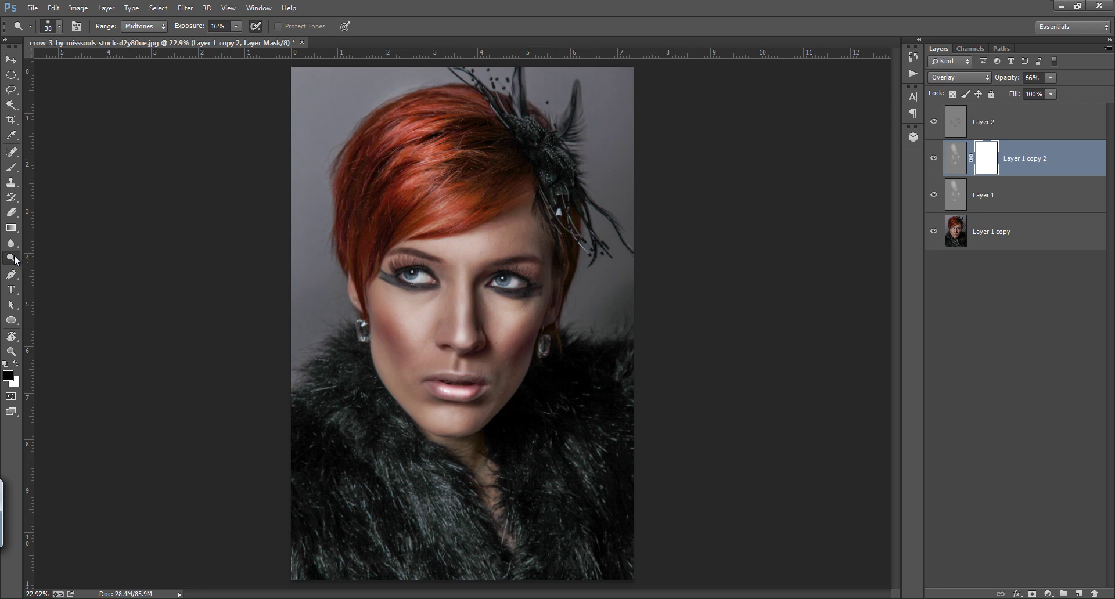
pyautogui.press('b')
pyautogui.click(50, 27)
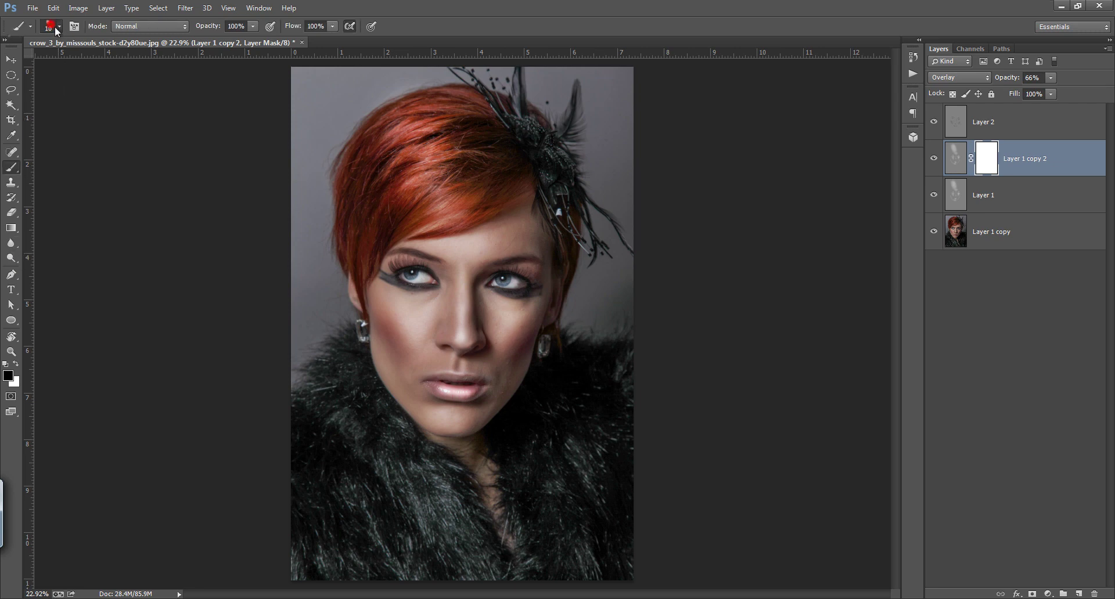
pyautogui.click(34, 126)
pyautogui.click(493, 9)
pyautogui.press(']')
pyautogui.press(']')
pyautogui.press(']')
pyautogui.press(']')
pyautogui.press(']')
pyautogui.press(']')
pyautogui.press(']')
pyautogui.press(']')
pyautogui.press(']')
pyautogui.press(']')
pyautogui.press(']')
pyautogui.press(']')
pyautogui.press(']')
pyautogui.press(']')
pyautogui.press(']')
pyautogui.press(']')
pyautogui.press(']')
pyautogui.moveTo(414, 155); pyautogui.dragTo(428, 177)
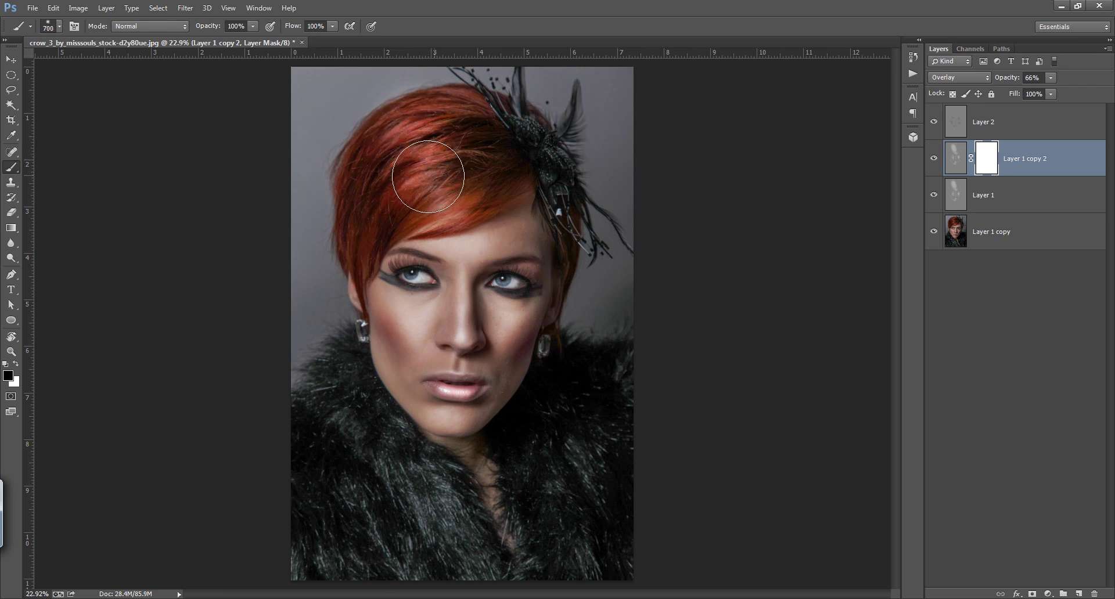
# Step: Compare the portrait with the masked Layer 1 copy 2 and the other gray layers hidden and shown
pyautogui.click(935, 158)
pyautogui.click(935, 158)
pyautogui.click(935, 159)
pyautogui.click(935, 159)
pyautogui.moveTo(935, 196); pyautogui.dragTo(934, 143)
pyautogui.moveTo(935, 193); pyautogui.dragTo(934, 122)
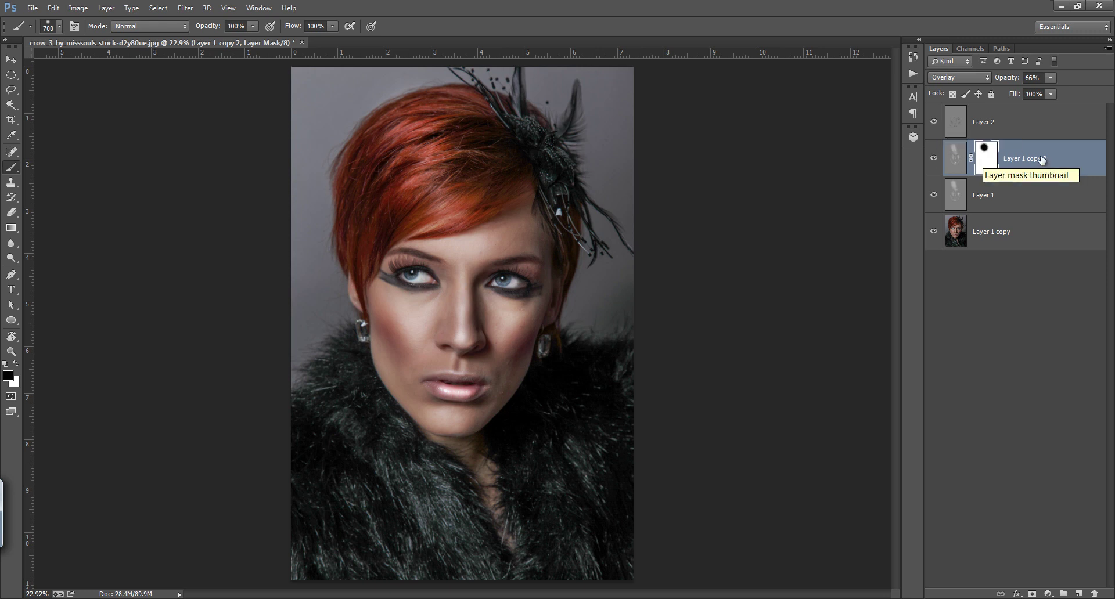
# Step: Add a Curves adjustment layer above Layer 2 and darken the image by lowering the RGB curve's midtones and shadows
pyautogui.click(1032, 119)
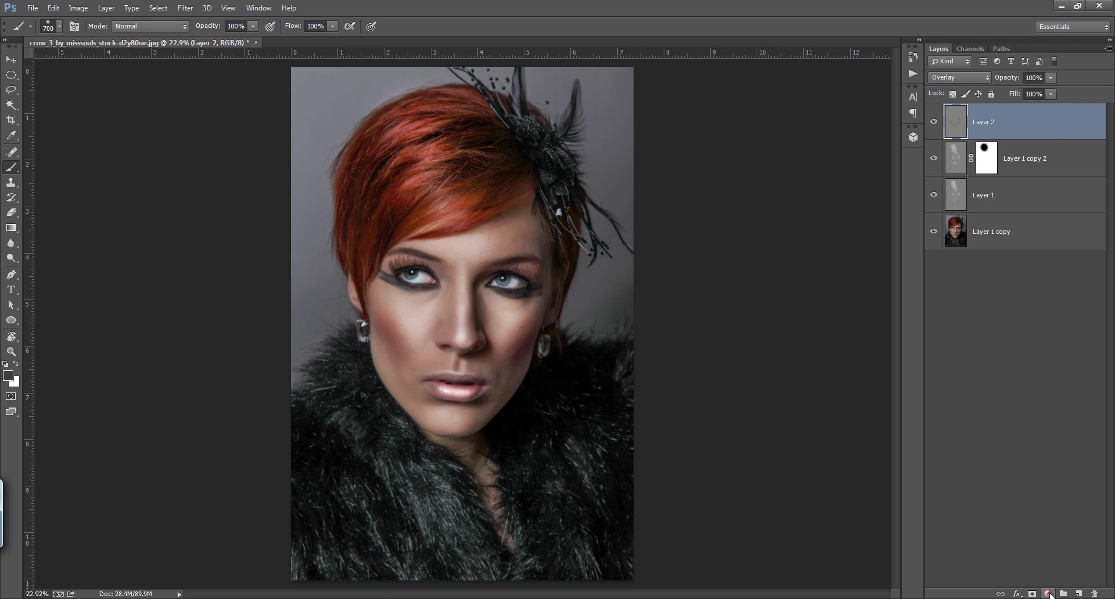
pyautogui.click(1049, 595)
pyautogui.click(1032, 395)
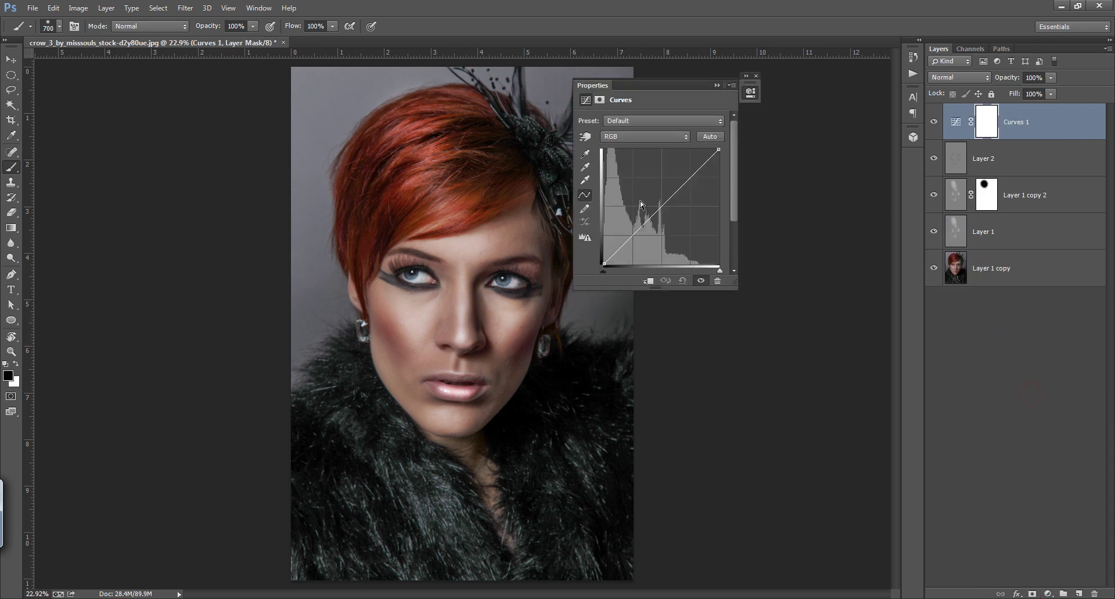
pyautogui.moveTo(683, 192); pyautogui.dragTo(679, 200)
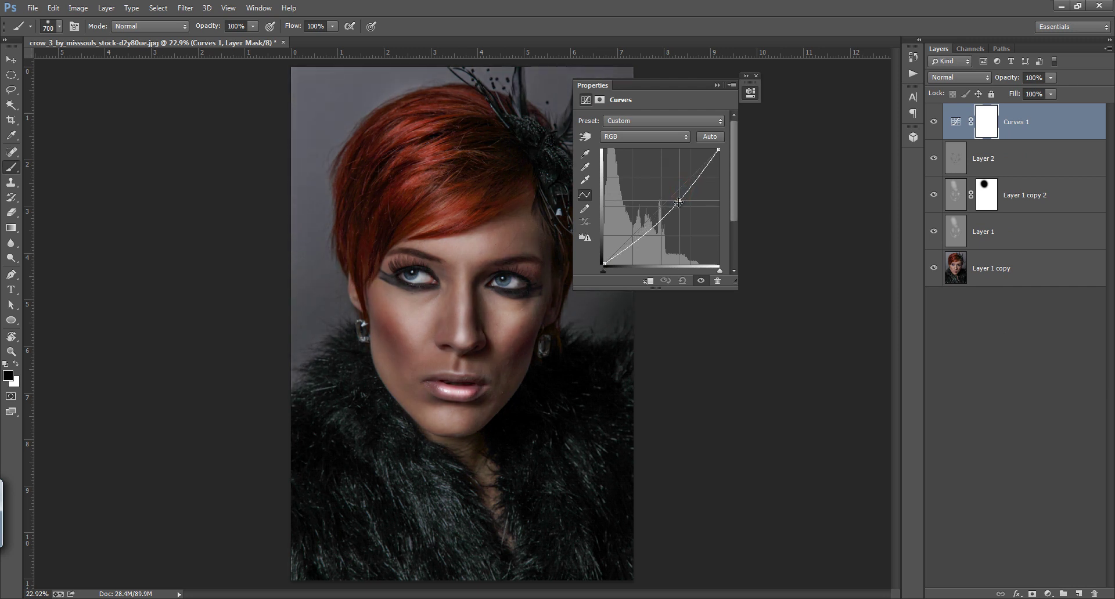
pyautogui.moveTo(638, 241); pyautogui.dragTo(605, 257)
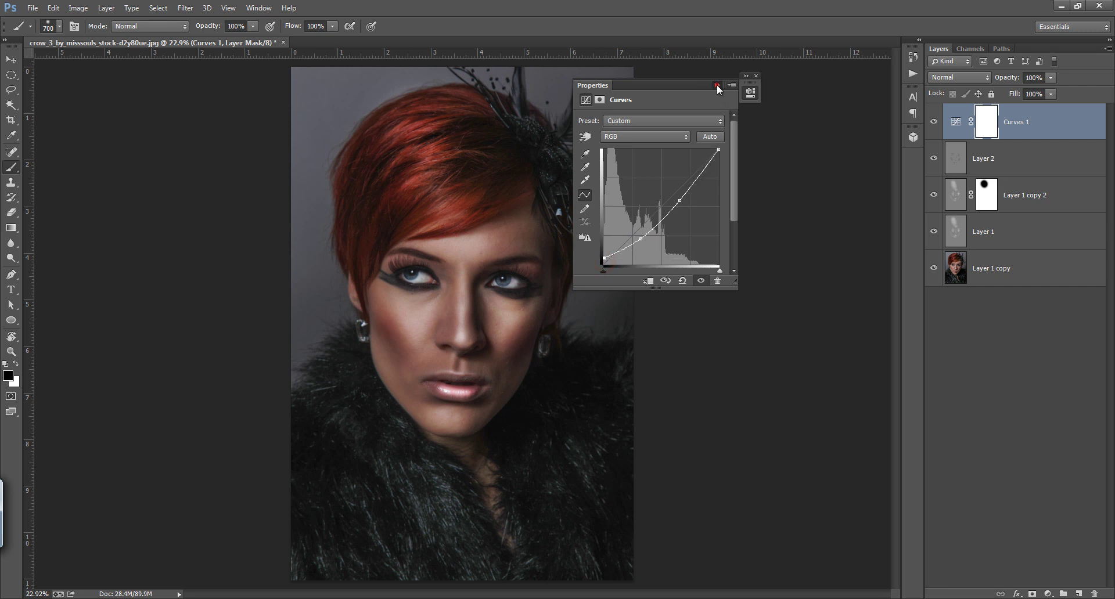
pyautogui.click(717, 85)
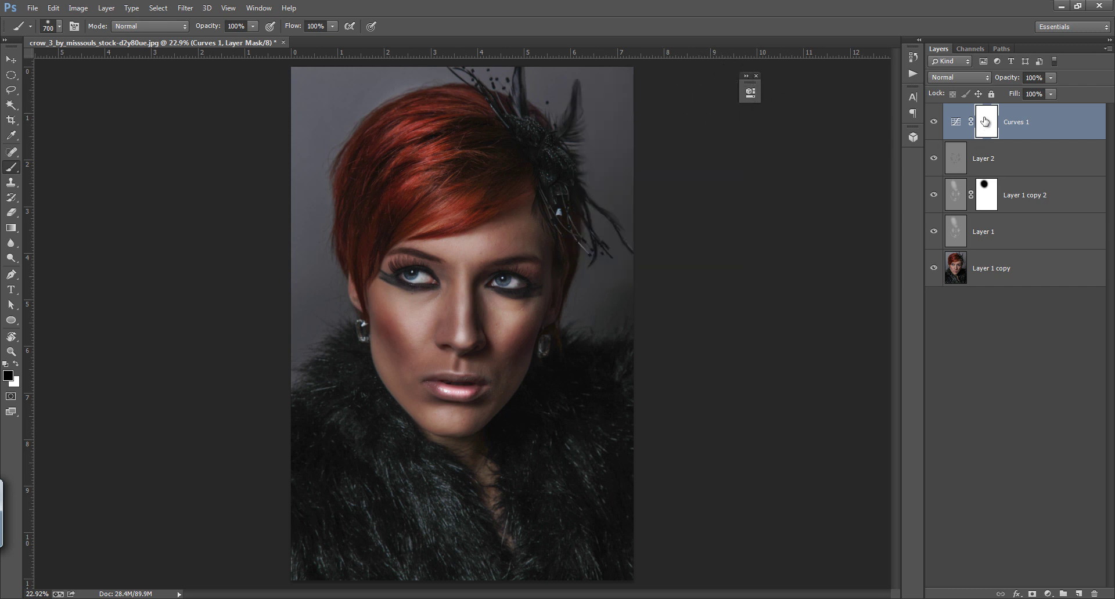
# Step: Select an ellipse around the head, fill it with black on the Curves layer's mask, and deselect
pyautogui.click(11, 76)
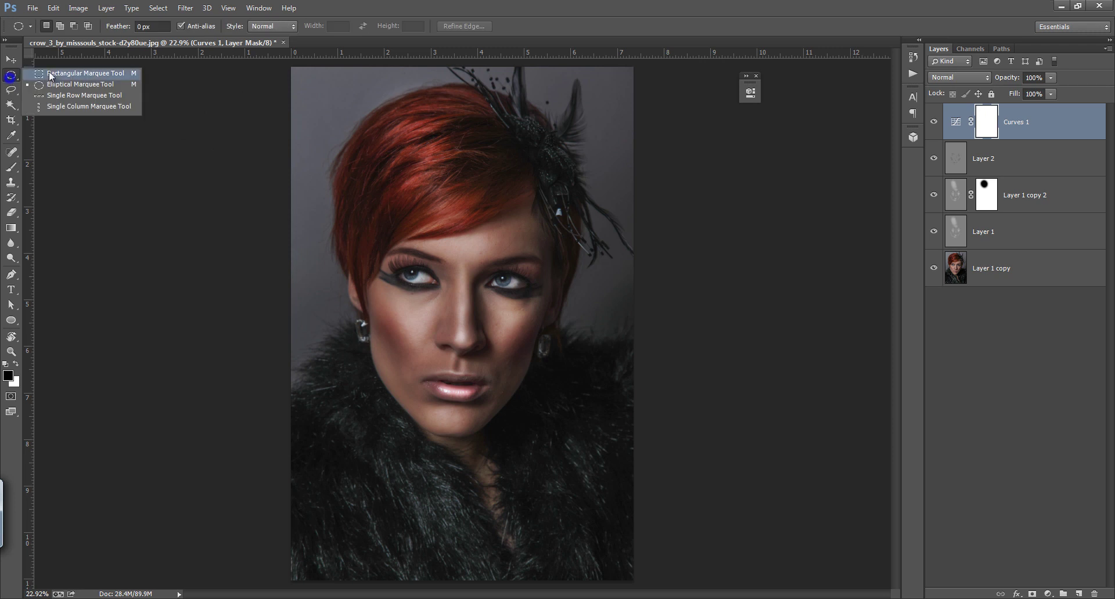
pyautogui.click(65, 73)
pyautogui.click(11, 77)
pyautogui.click(60, 84)
pyautogui.moveTo(341, 111); pyautogui.dragTo(595, 496)
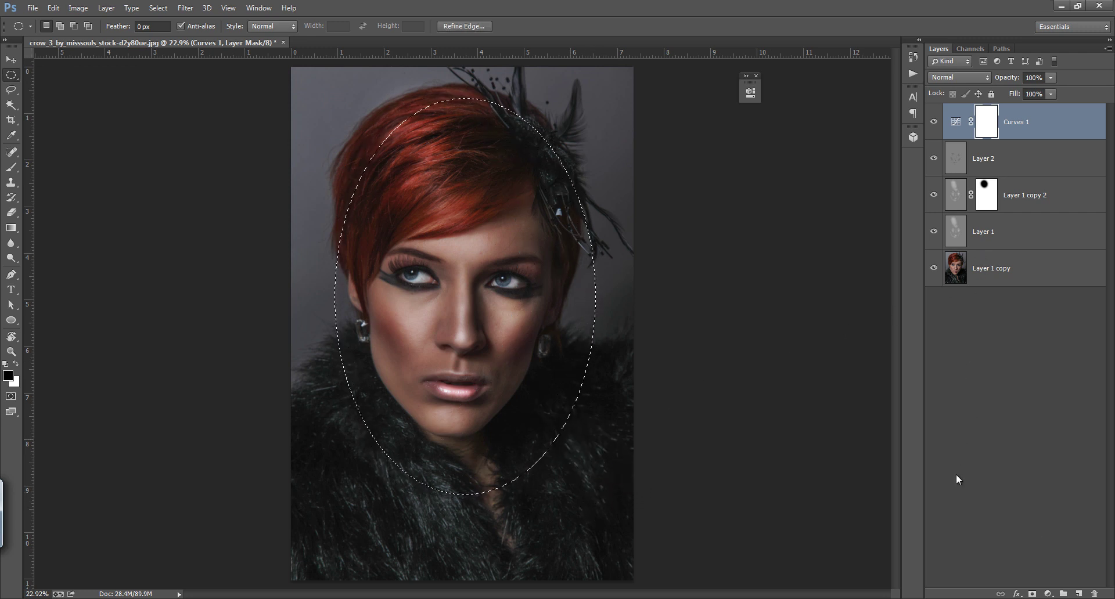
pyautogui.hotkey('alt', 'BackSpace')
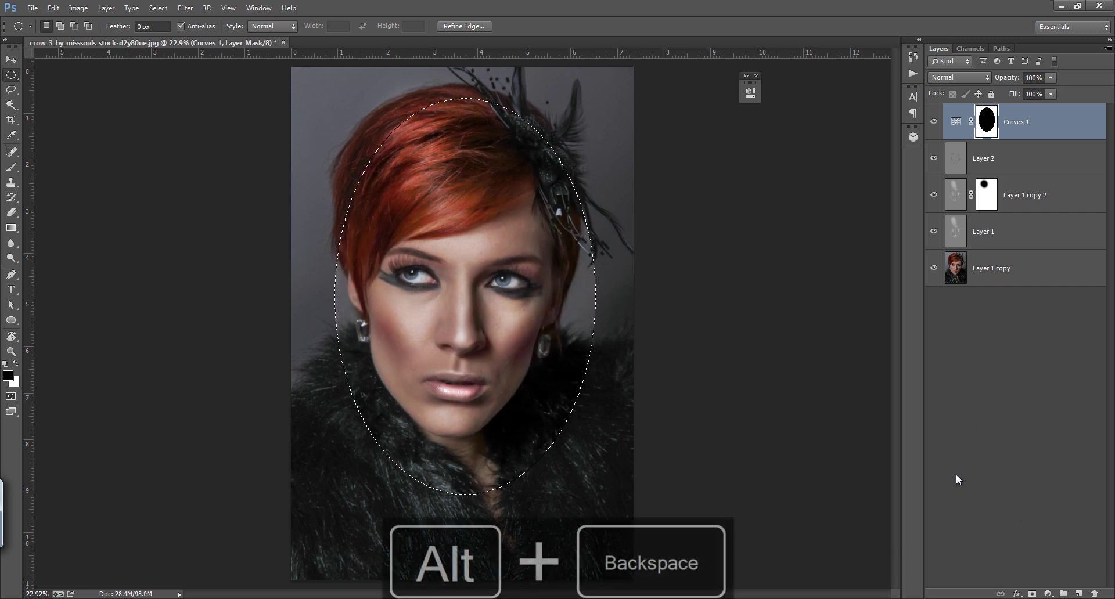
pyautogui.hotkey('ctrl', 'd')
# Step: Feather the Curves layer's mask to 143.9 px and compare the portrait with and without the vignette
pyautogui.doubleClick(984, 116)
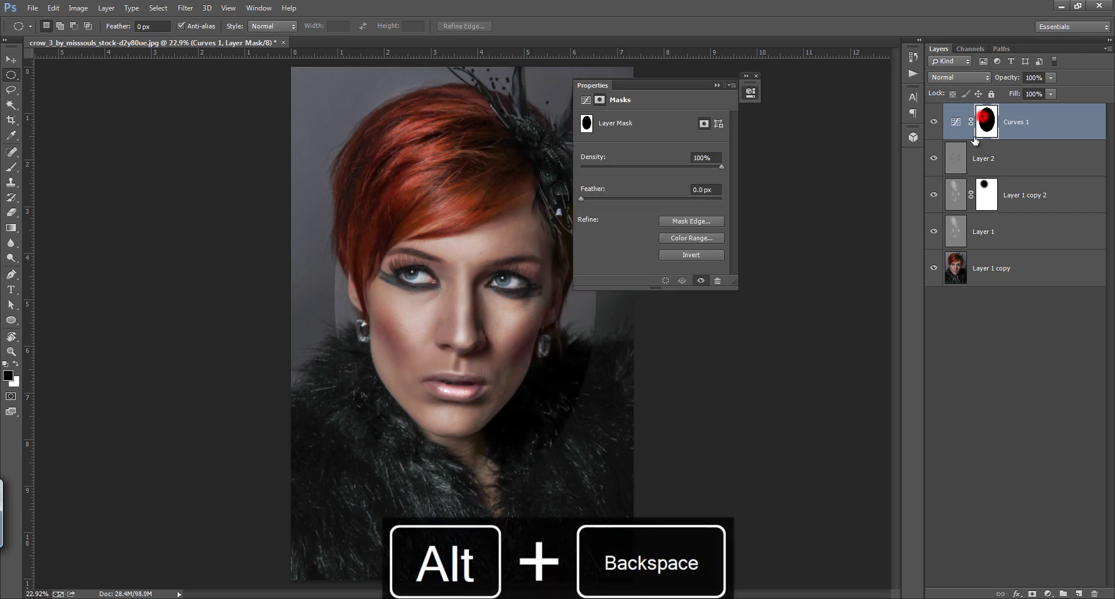
pyautogui.moveTo(582, 199); pyautogui.dragTo(682, 201)
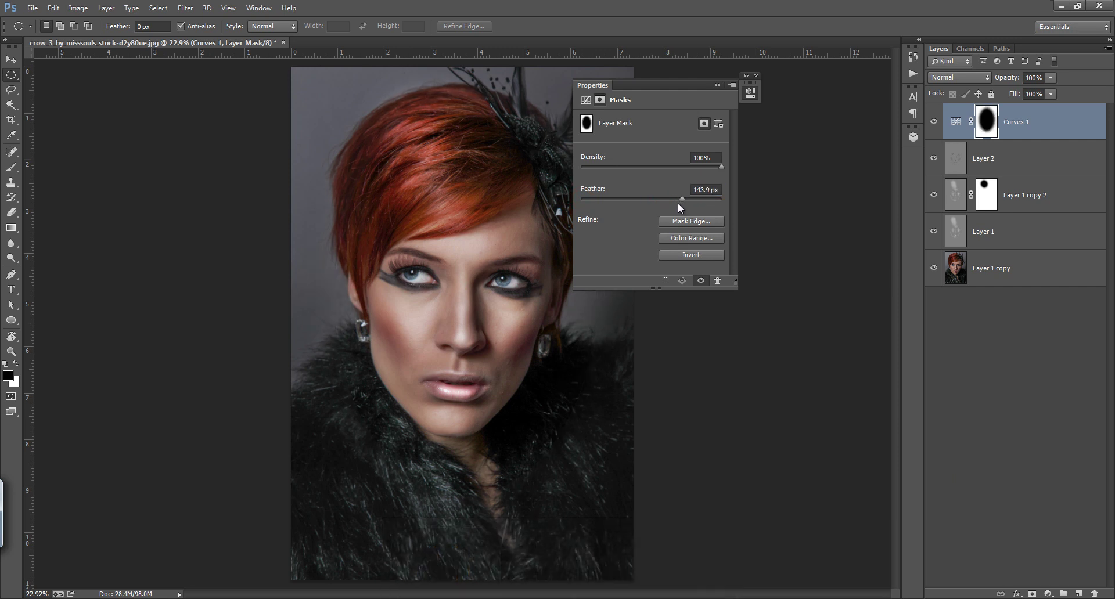
pyautogui.click(718, 84)
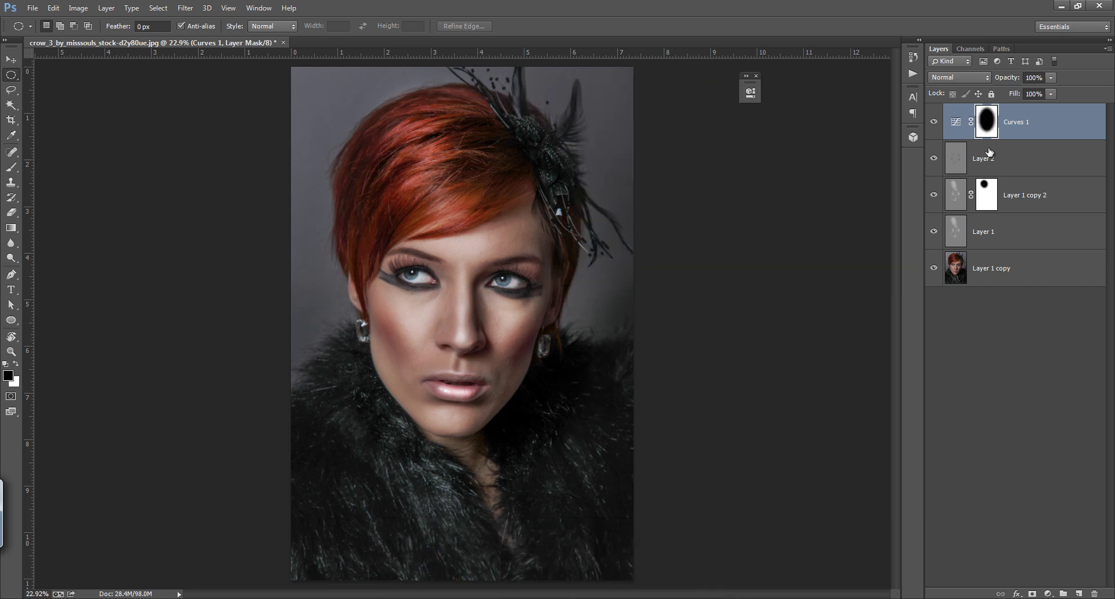
pyautogui.moveTo(934, 122)
pyautogui.mouseDown()
pyautogui.moveTo(937, 243)
pyautogui.moveTo(936, 124)
pyautogui.mouseUp()
# Step: Group the Curves layer and the three gray layers into a new group and collapse it
pyautogui.click(1064, 593)
pyautogui.moveTo(1022, 135); pyautogui.dragTo(1020, 114)
pyautogui.keyDown('shift'); pyautogui.click(1010, 254); pyautogui.keyUp('shift')
pyautogui.moveTo(1009, 251); pyautogui.dragTo(951, 117)
pyautogui.click(948, 110)
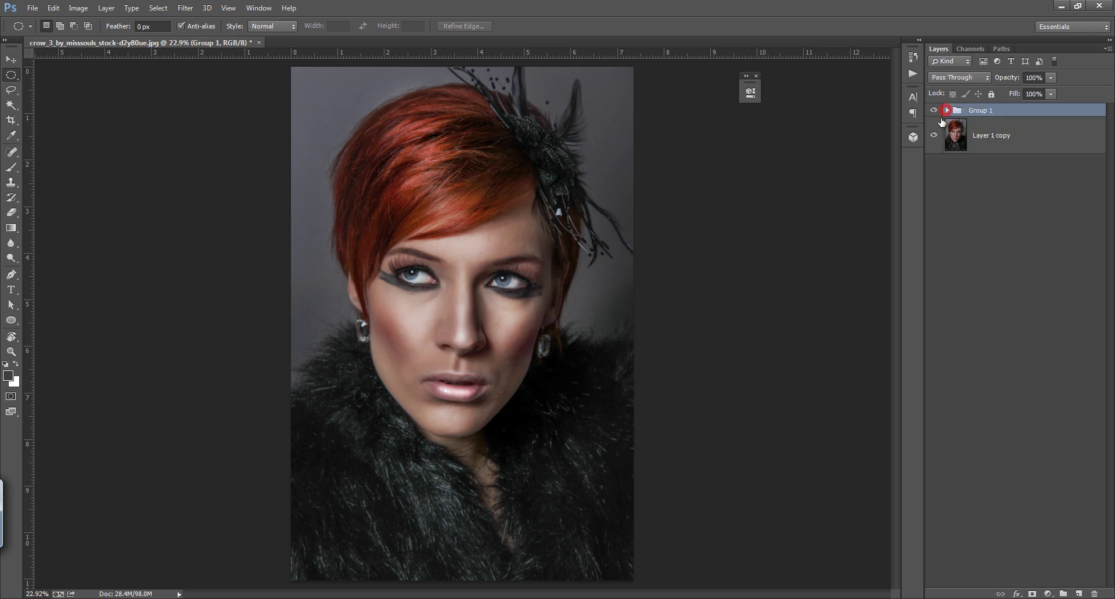
# Step: Compare the portrait before and after all edits by toggling the group's visibility, leaving the group hidden
pyautogui.click(934, 110)
pyautogui.click(934, 111)
pyautogui.click(934, 111)
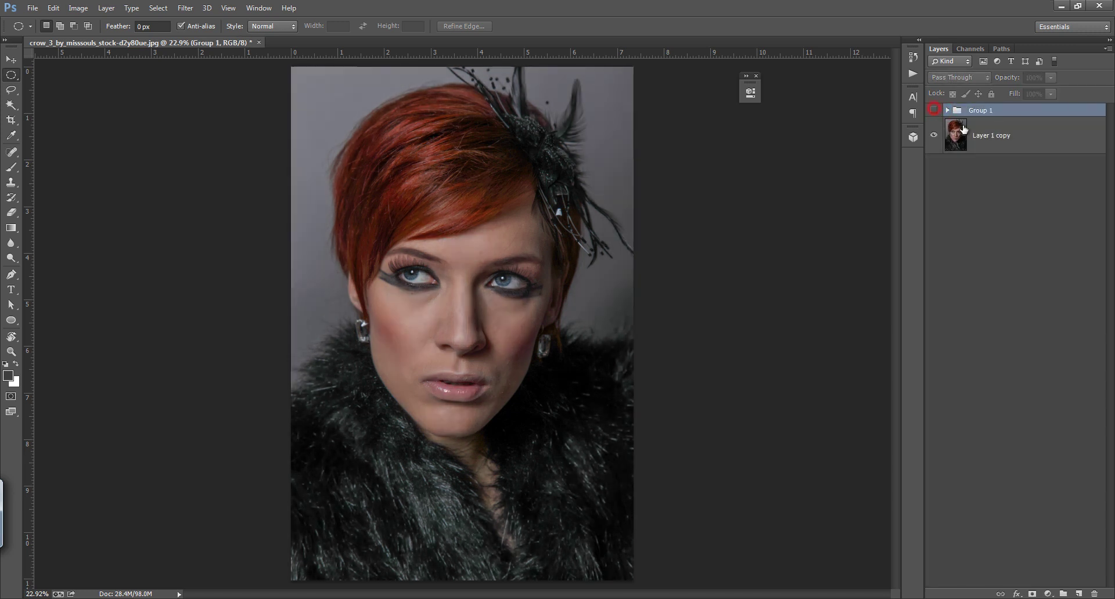
# Step: Add a Curves adjustment layer above Layer 1 copy, raise its highlights to brighten the portrait, and compare the effect
pyautogui.click(998, 136)
pyautogui.click(1049, 595)
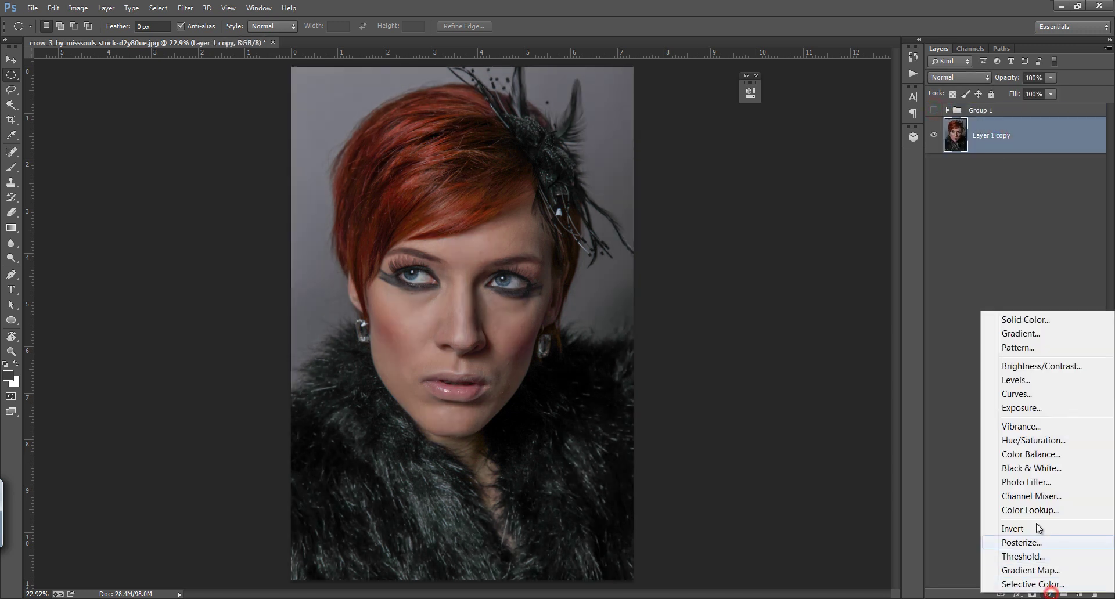
pyautogui.click(1022, 395)
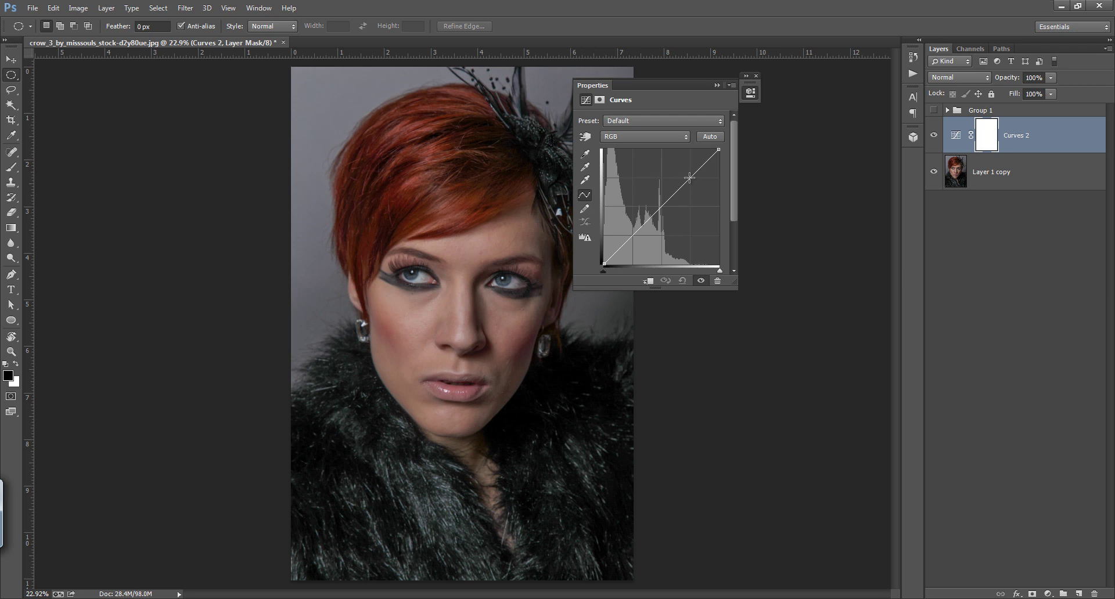
pyautogui.moveTo(689, 179); pyautogui.dragTo(690, 168)
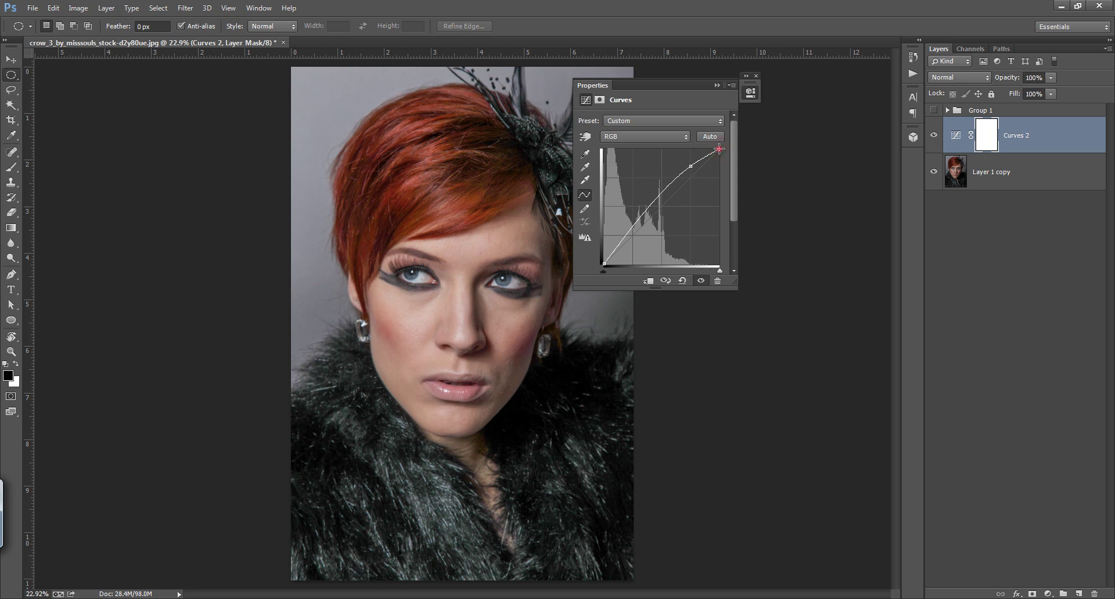
pyautogui.click(718, 85)
pyautogui.click(934, 136)
pyautogui.click(933, 135)
# Step: Invert the Curves 2 mask to black and prepare a 250 px brush with white as the foreground color
pyautogui.click(982, 143)
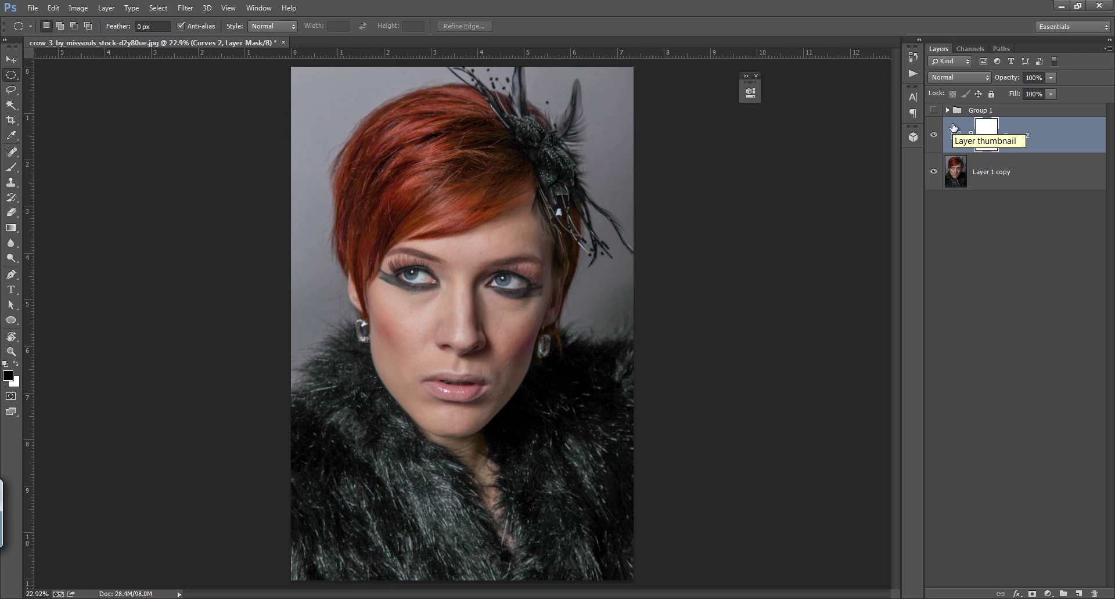
pyautogui.hotkey('ctrl', 'i')
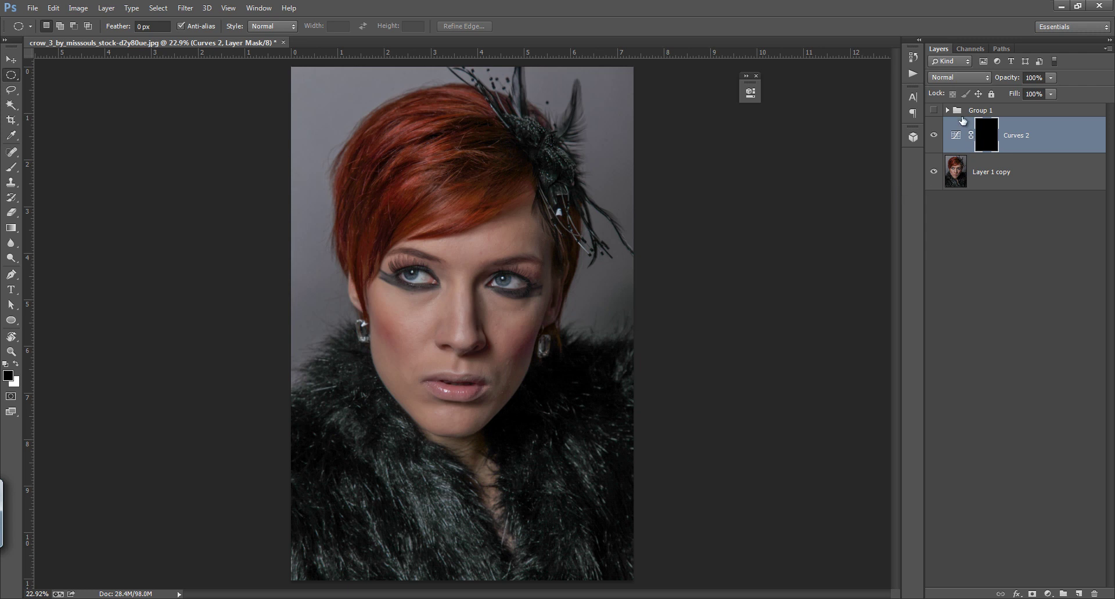
pyautogui.press('b')
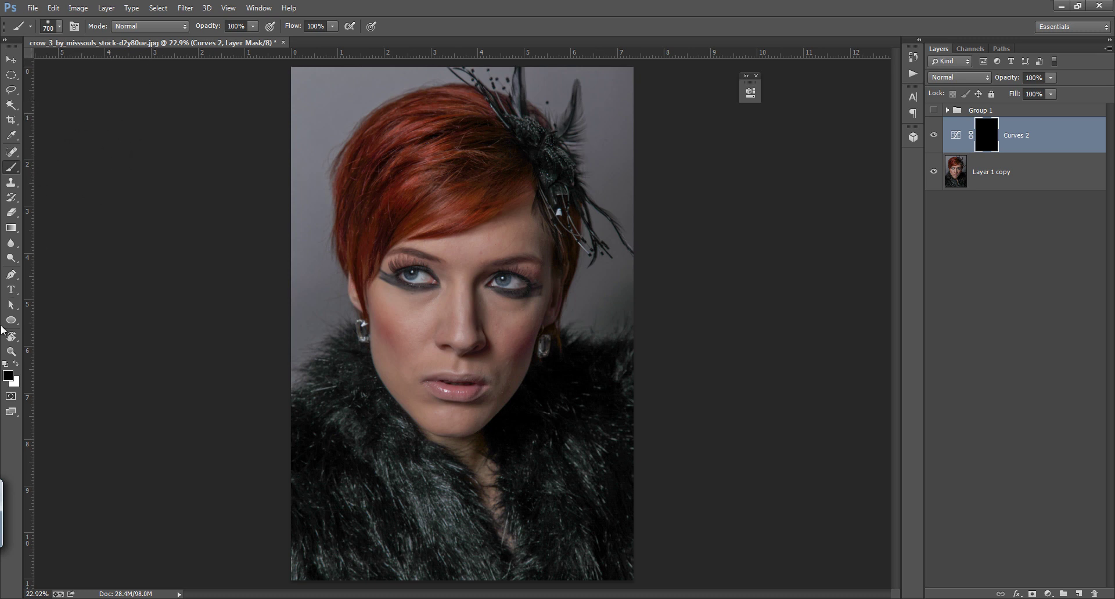
pyautogui.click(16, 364)
pyautogui.press('[')
pyautogui.press('[')
pyautogui.press('[')
pyautogui.press('[')
pyautogui.press('[')
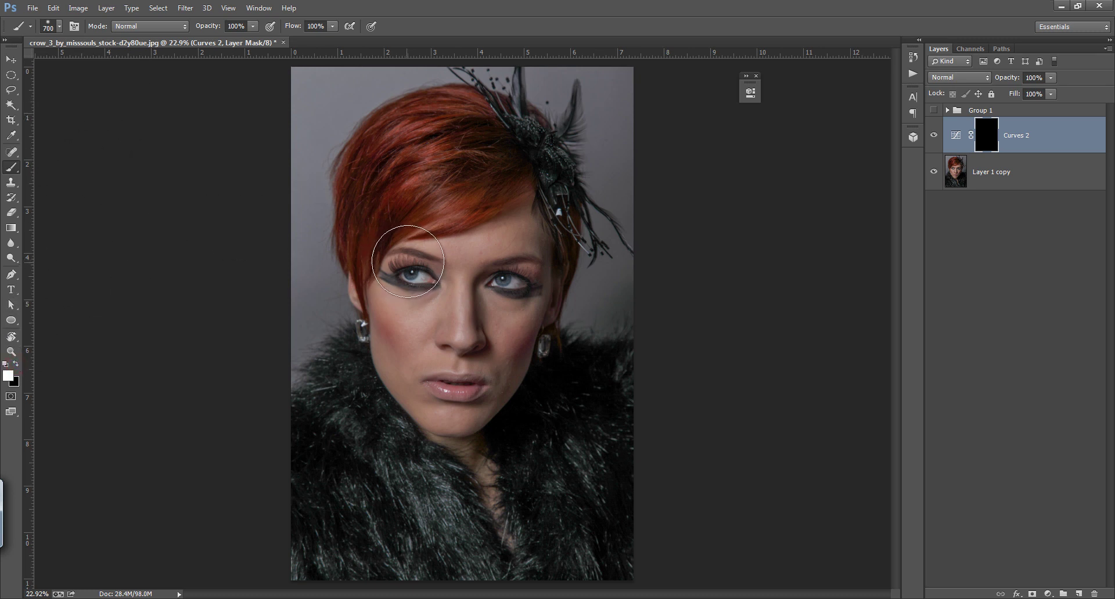
# Step: Set the brush opacity to 78% and paint white on the Curves 2 mask over the forehead and nose bridge
pyautogui.click(468, 250)
pyautogui.moveTo(438, 238)
pyautogui.mouseDown()
pyautogui.moveTo(466, 244)
pyautogui.moveTo(472, 256)
pyautogui.moveTo(453, 256)
pyautogui.moveTo(471, 263)
pyautogui.mouseUp()
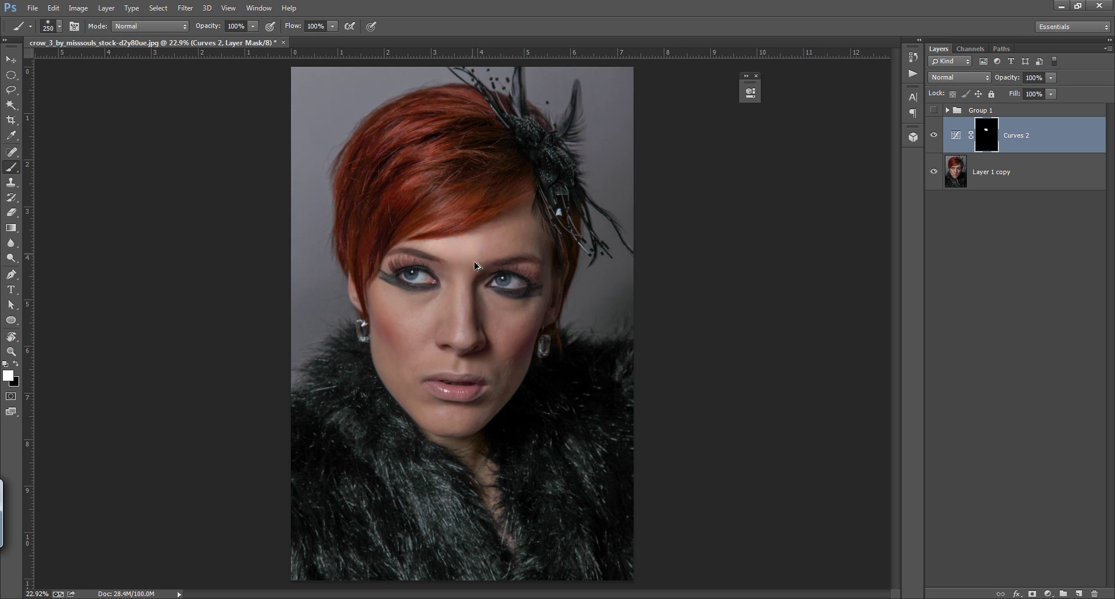
pyautogui.scroll(2, 467, 296)
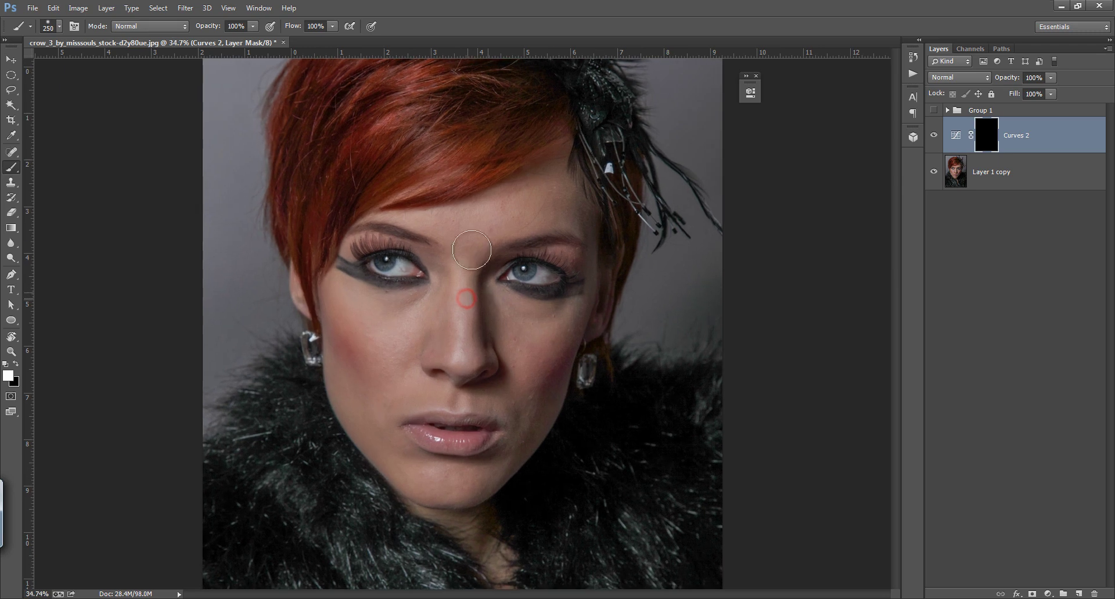
pyautogui.moveTo(218, 29); pyautogui.dragTo(200, 29)
pyautogui.click(468, 244)
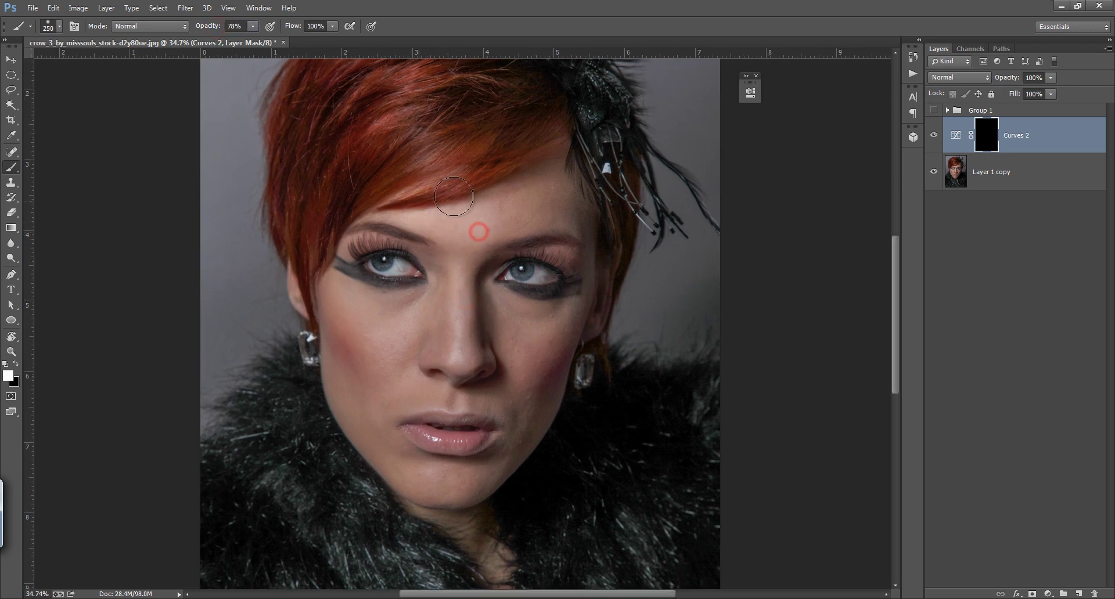
pyautogui.press('[')
pyautogui.press('[')
pyautogui.press('[')
pyautogui.press('[')
pyautogui.moveTo(463, 251)
pyautogui.mouseDown()
pyautogui.moveTo(460, 366)
pyautogui.moveTo(466, 279)
pyautogui.mouseUp()
# Step: Paint white on the Curves 2 mask over both cheeks below the eyes with a 500 px brush, and over the chin
pyautogui.press(']')
pyautogui.press(']')
pyautogui.press(']')
pyautogui.press(']')
pyautogui.press(']')
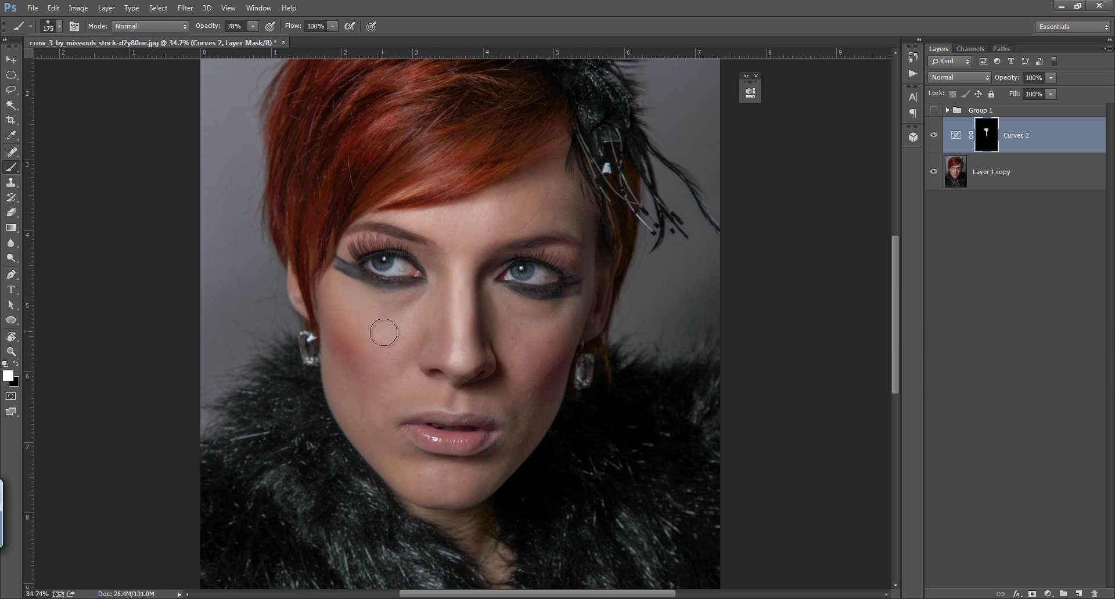
pyautogui.press(']')
pyautogui.press(']')
pyautogui.moveTo(370, 326)
pyautogui.mouseDown()
pyautogui.moveTo(389, 325)
pyautogui.moveTo(381, 320)
pyautogui.mouseUp()
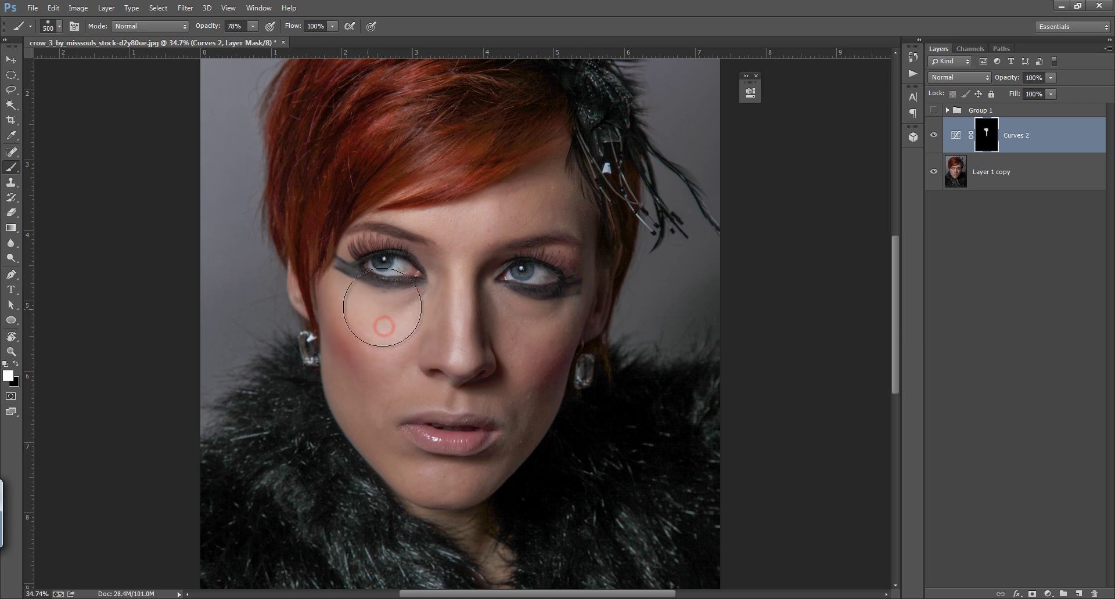
pyautogui.moveTo(531, 318); pyautogui.dragTo(532, 317)
pyautogui.press('[')
pyautogui.press('[')
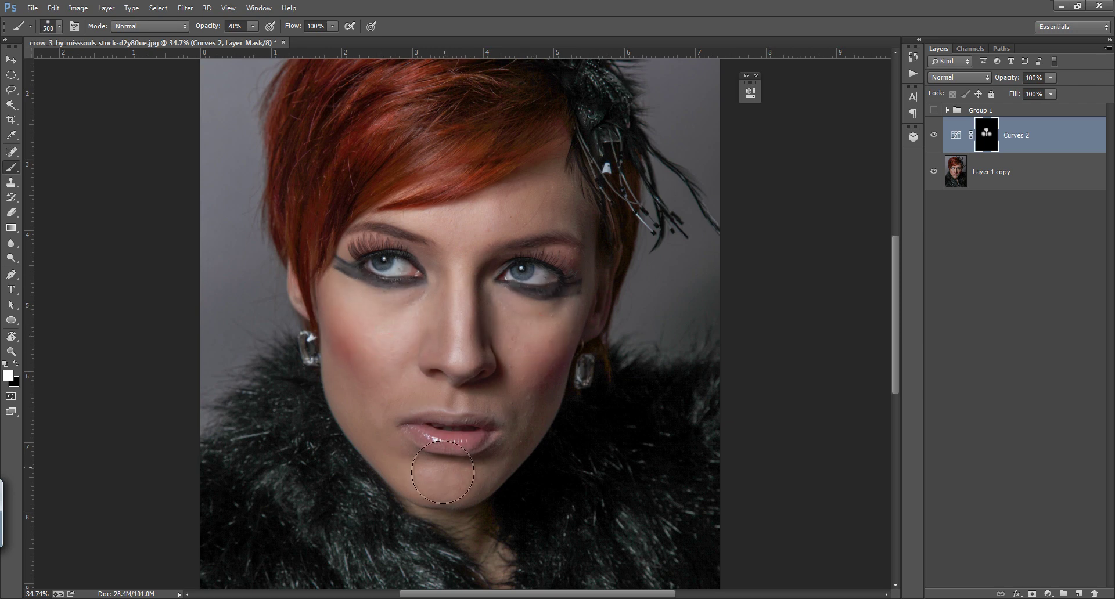
pyautogui.moveTo(438, 478); pyautogui.dragTo(432, 479)
# Step: Reduce the brush size and paint white on the Curves 2 mask over the lips and the area below the nose
pyautogui.press('[')
pyautogui.press('[')
pyautogui.press('[')
pyautogui.press('[')
pyautogui.press('[')
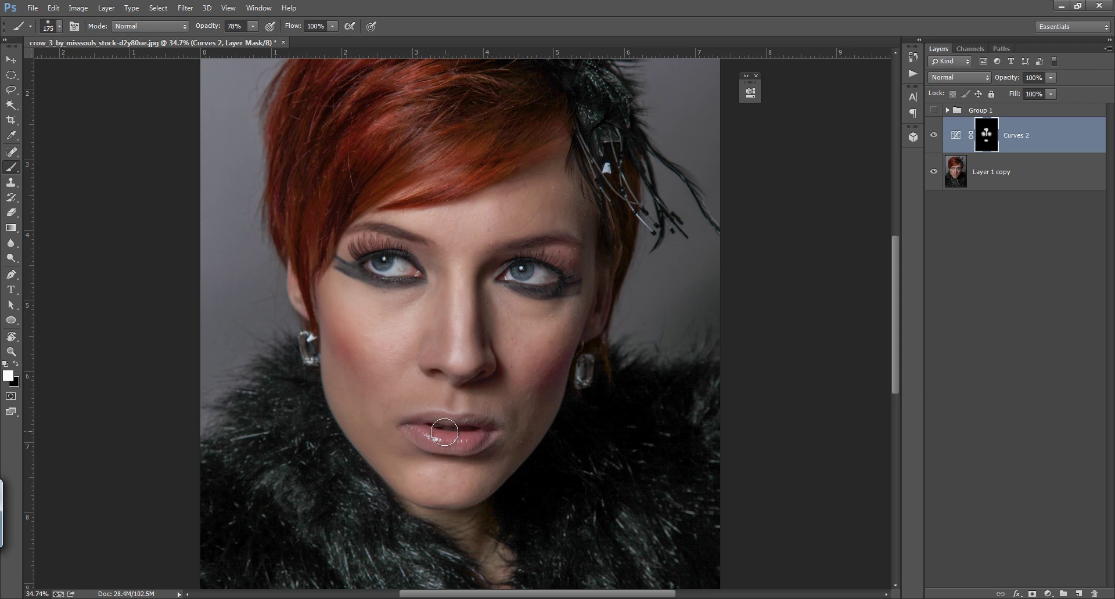
pyautogui.press('[')
pyautogui.press('[')
pyautogui.moveTo(423, 435)
pyautogui.mouseDown()
pyautogui.moveTo(465, 444)
pyautogui.moveTo(457, 425)
pyautogui.mouseUp()
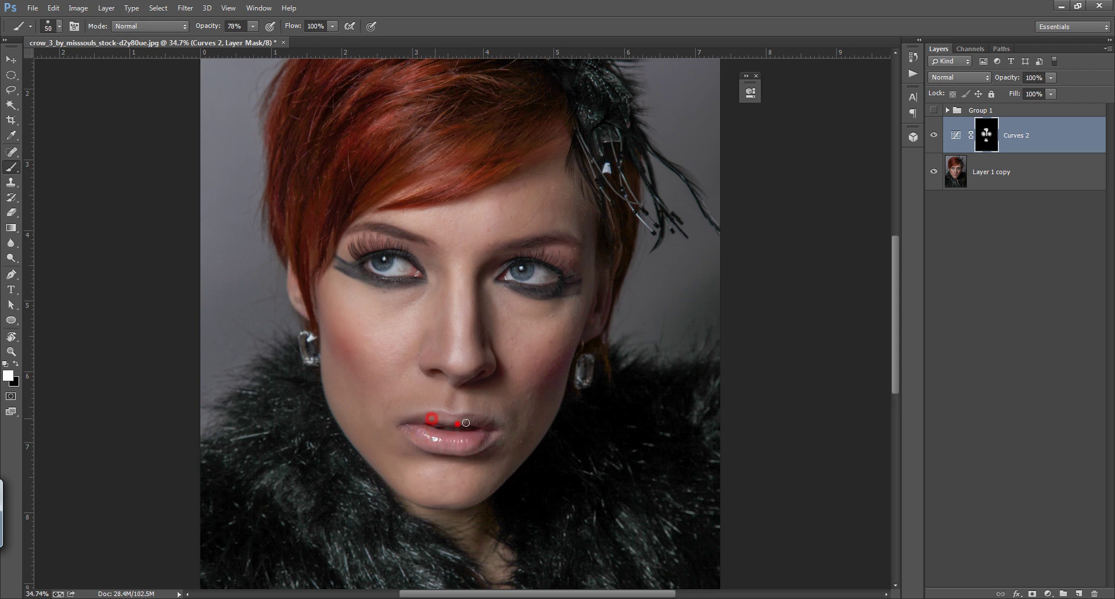
pyautogui.click(448, 391)
# Step: Enable Transfer with Pen Pressure control for the 60 px brush and paint the upper lip and the groove below the nose
pyautogui.click(74, 26)
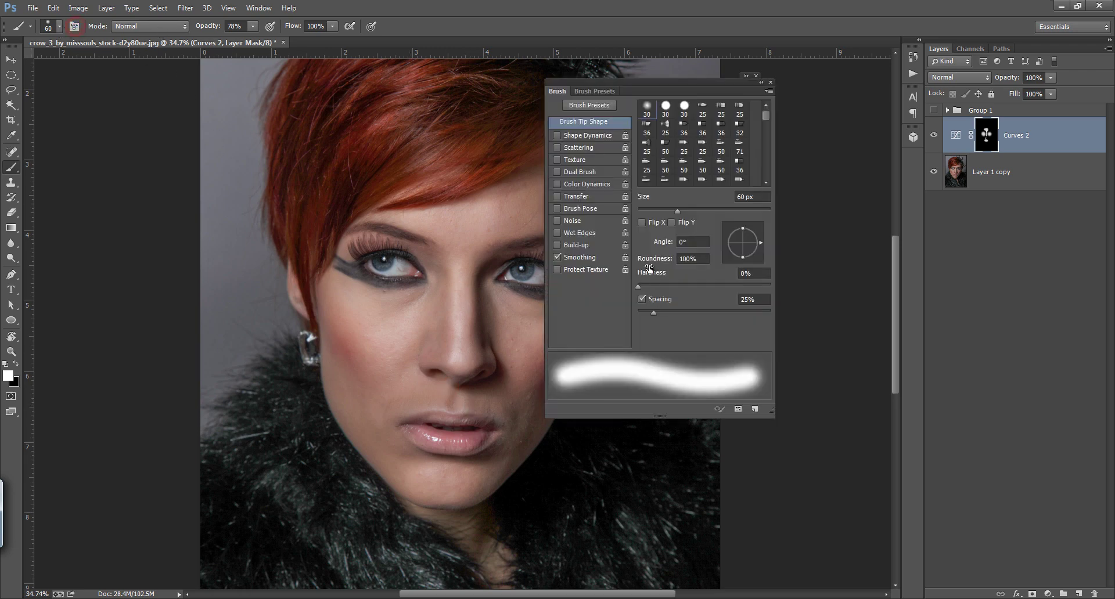
pyautogui.click(558, 196)
pyautogui.click(575, 197)
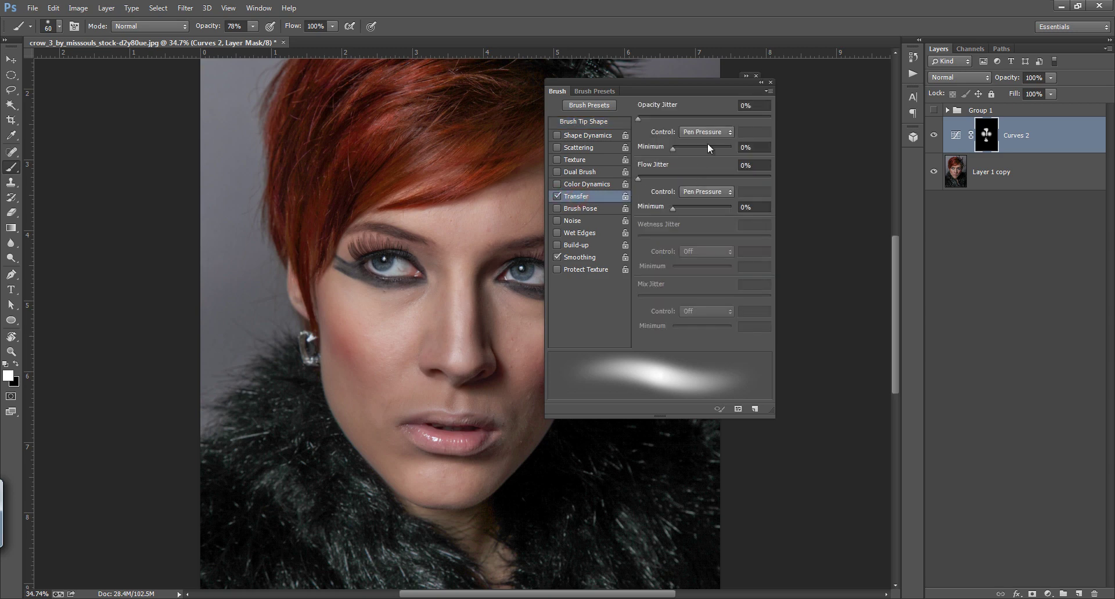
pyautogui.click(762, 83)
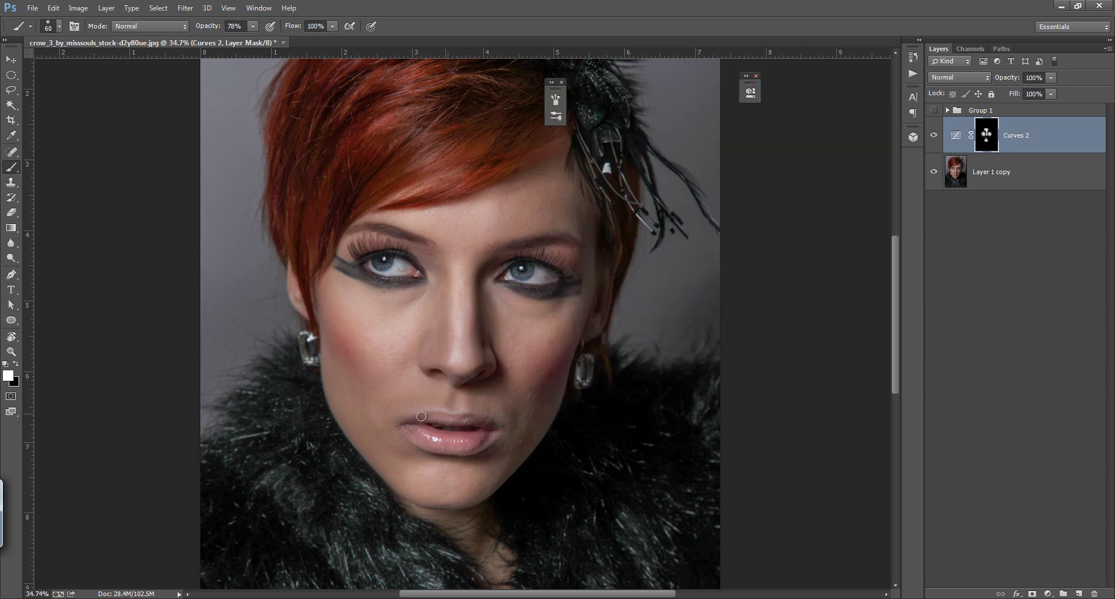
pyautogui.moveTo(443, 420); pyautogui.dragTo(463, 424)
pyautogui.moveTo(459, 392); pyautogui.dragTo(462, 397)
# Step: Enlarge the brush, raise its opacity to 100%, and paint white on the Curves 2 mask over the hair highlights
pyautogui.press(']')
pyautogui.press(']')
pyautogui.press(']')
pyautogui.press(']')
pyautogui.press(']')
pyautogui.press(']')
pyautogui.press(']')
pyautogui.moveTo(431, 154); pyautogui.dragTo(417, 250)
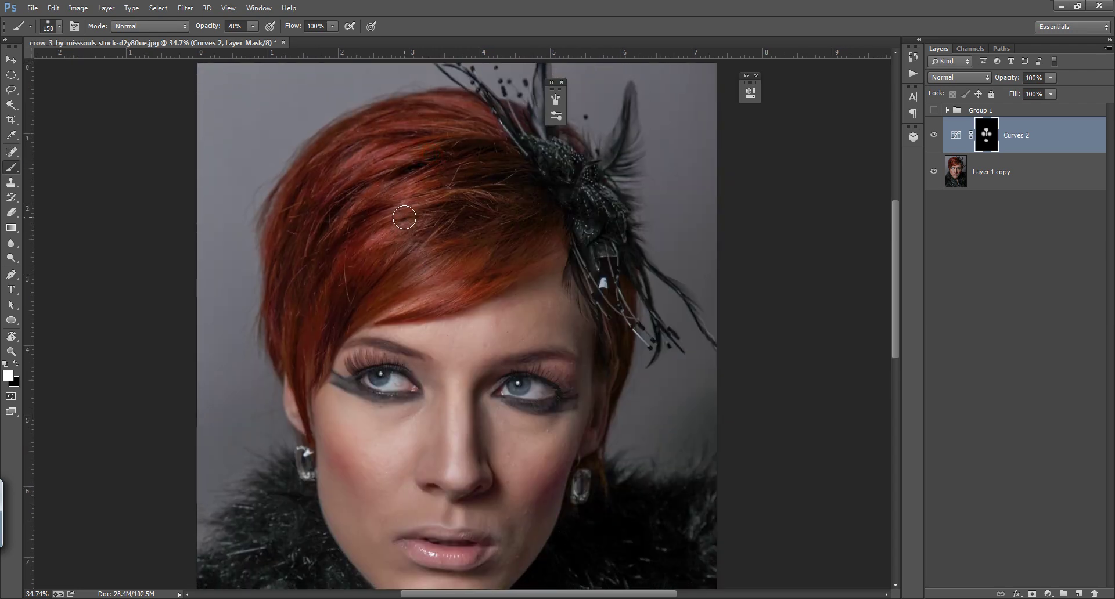
pyautogui.press(']')
pyautogui.press(']')
pyautogui.press(']')
pyautogui.press(']')
pyautogui.press(']')
pyautogui.moveTo(209, 31); pyautogui.dragTo(228, 31)
pyautogui.moveTo(441, 256); pyautogui.dragTo(448, 250)
# Step: Shrink the brush to 100 px and paint white on the Curves 2 mask over the eyes
pyautogui.press('[')
pyautogui.press('[')
pyautogui.press('[')
pyautogui.moveTo(390, 386); pyautogui.dragTo(400, 385)
pyautogui.press('[')
pyautogui.press('[')
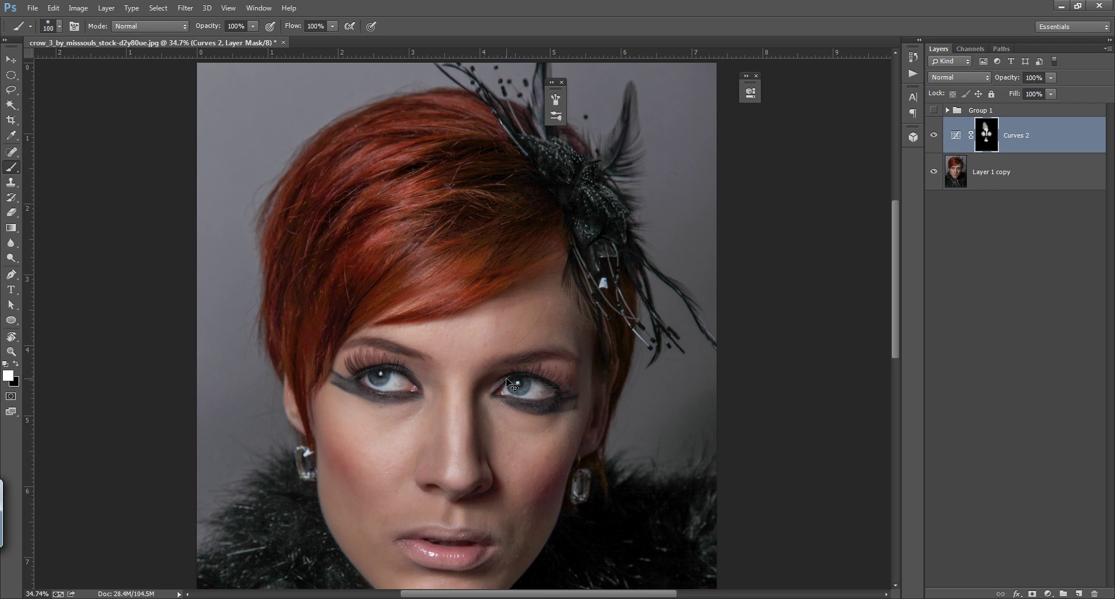
# Step: Fit the whole portrait in view and compare it with and without the Curves 2 layer
pyautogui.hotkey('ctrl', '0')
pyautogui.click(935, 136)
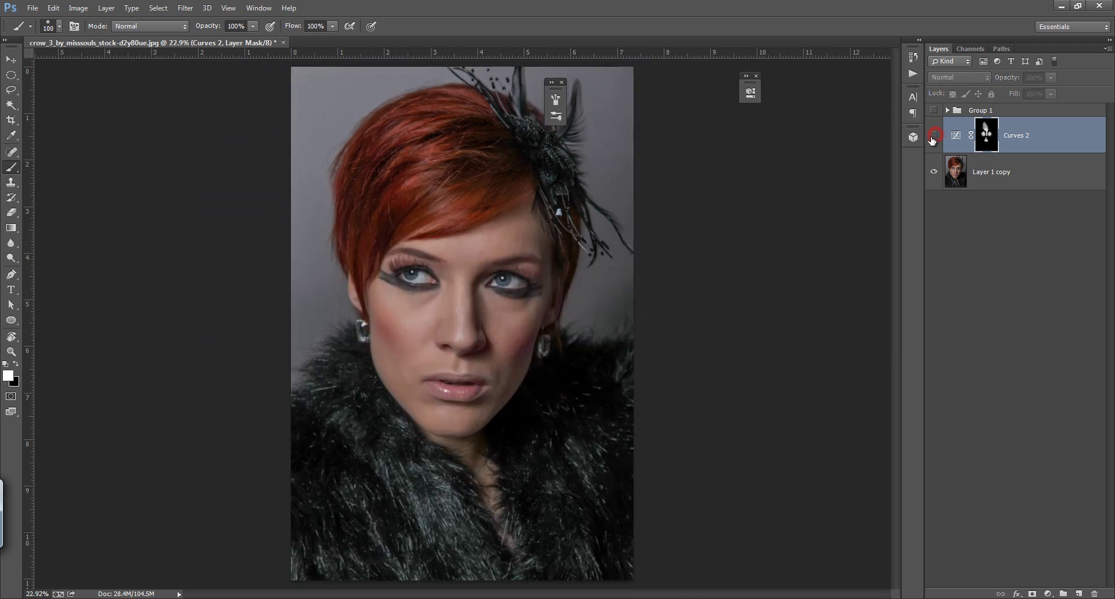
pyautogui.click(934, 137)
pyautogui.click(935, 139)
pyautogui.click(935, 140)
# Step: Strengthen the brightening curve of the Curves 2 layer by raising its highlights, and compare the portrait with and without it
pyautogui.click(957, 136)
pyautogui.doubleClick(956, 135)
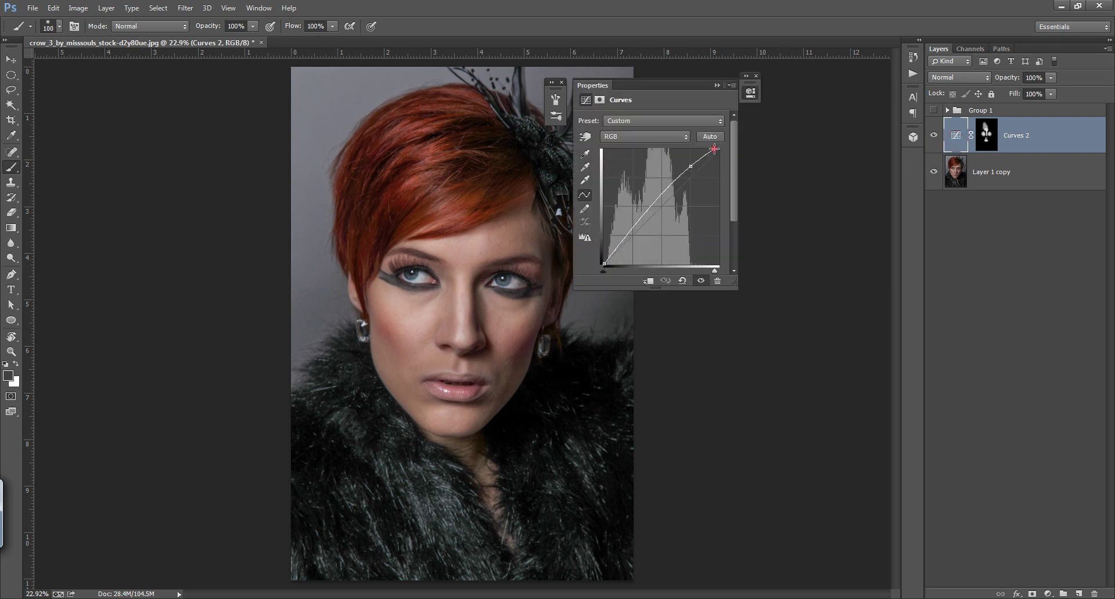
pyautogui.moveTo(714, 150); pyautogui.dragTo(692, 161)
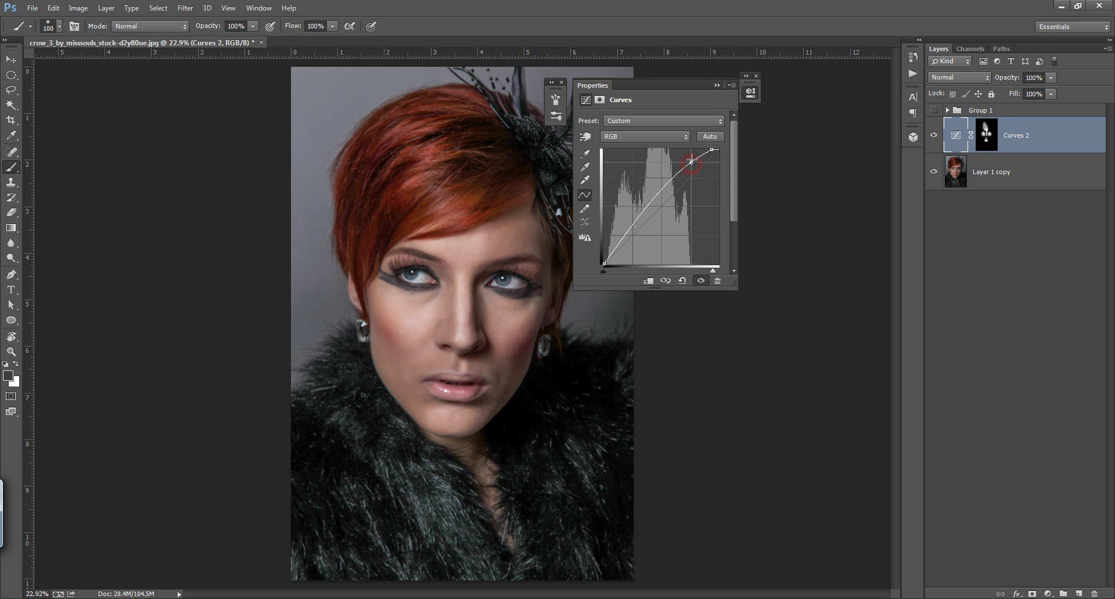
pyautogui.click(718, 86)
pyautogui.click(935, 135)
pyautogui.click(935, 136)
pyautogui.click(941, 136)
pyautogui.click(941, 136)
# Step: Paint white on the Curves 2 mask over the cheek and earring with a 200 px brush, and compare the effect
pyautogui.click(987, 133)
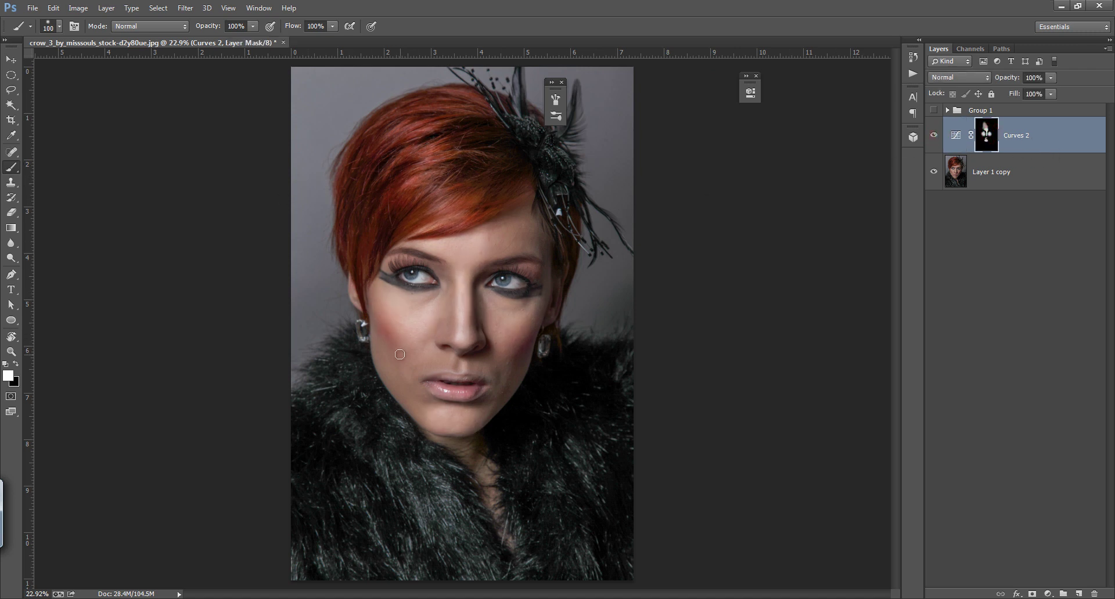
pyautogui.press(']')
pyautogui.press(']')
pyautogui.click(523, 359)
pyautogui.click(362, 331)
pyautogui.click(935, 137)
pyautogui.click(934, 136)
pyautogui.click(934, 136)
pyautogui.click(934, 136)
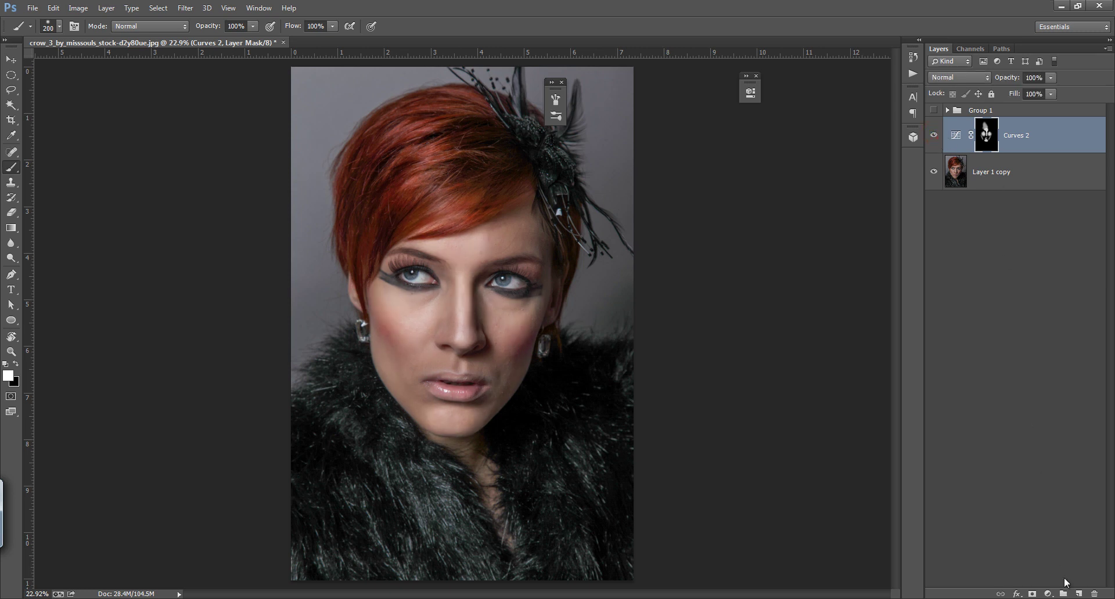
# Step: Add another Curves adjustment layer above Curves 2 and pull its shadows down to darken the portrait
pyautogui.click(1079, 594)
pyautogui.hotkey('ctrl', 'z')
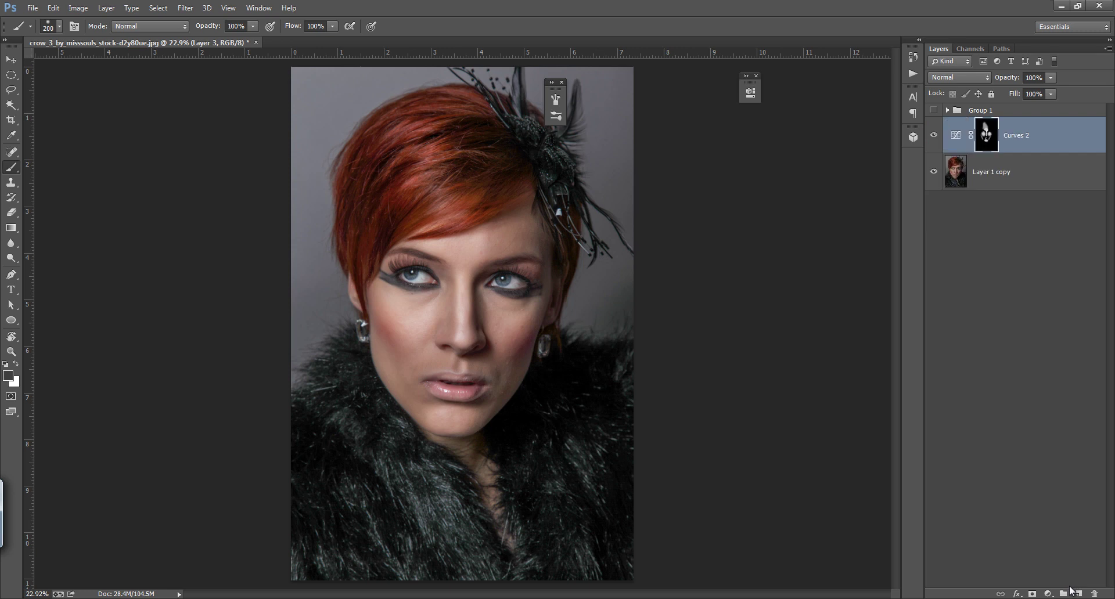
pyautogui.click(1048, 594)
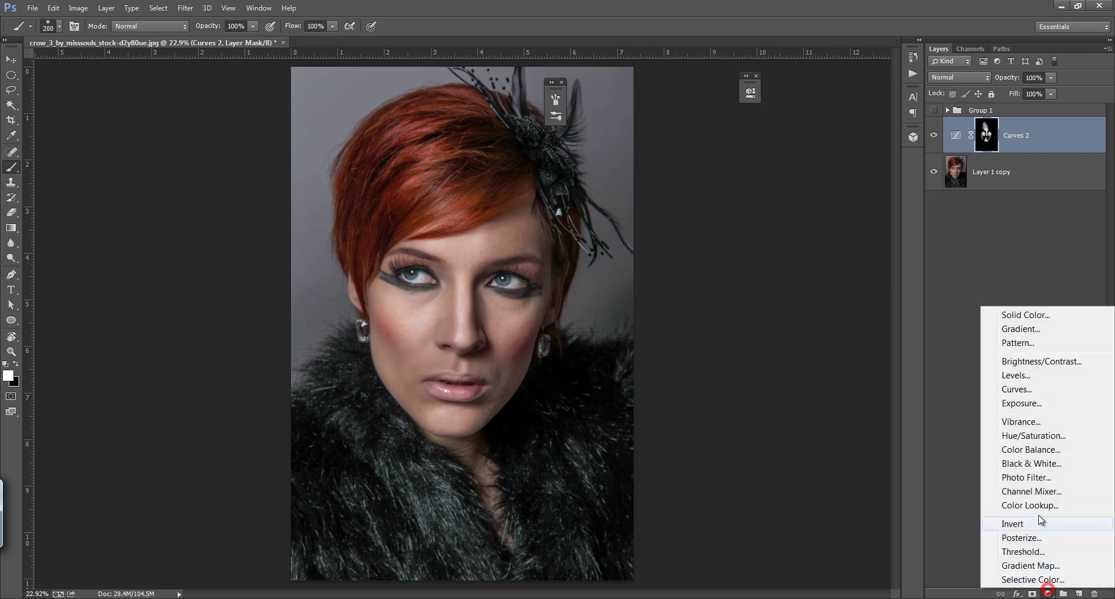
pyautogui.click(1023, 395)
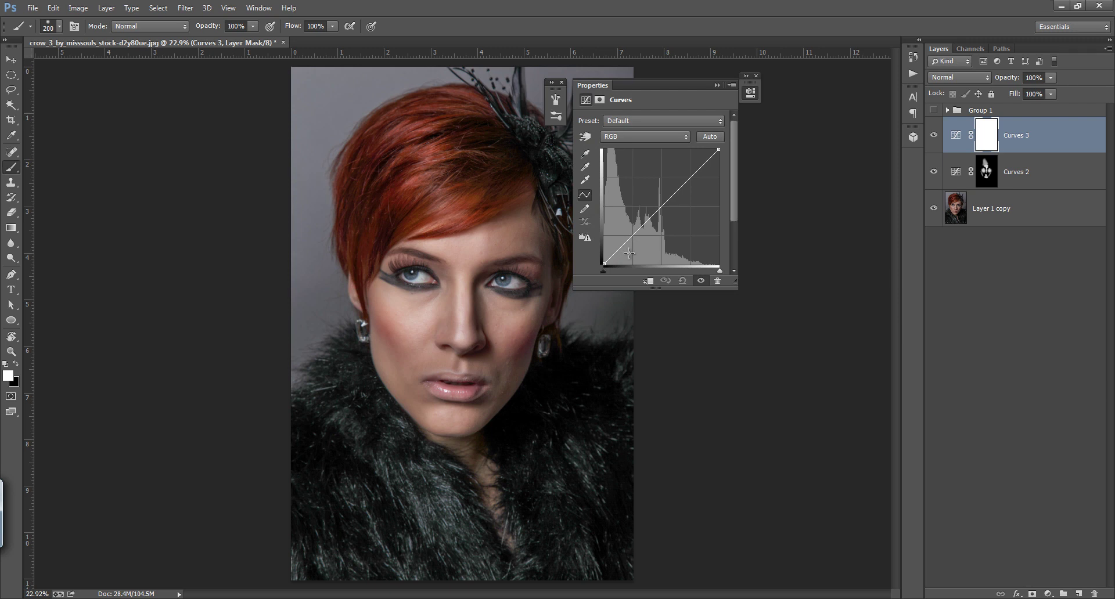
pyautogui.moveTo(633, 236); pyautogui.dragTo(632, 244)
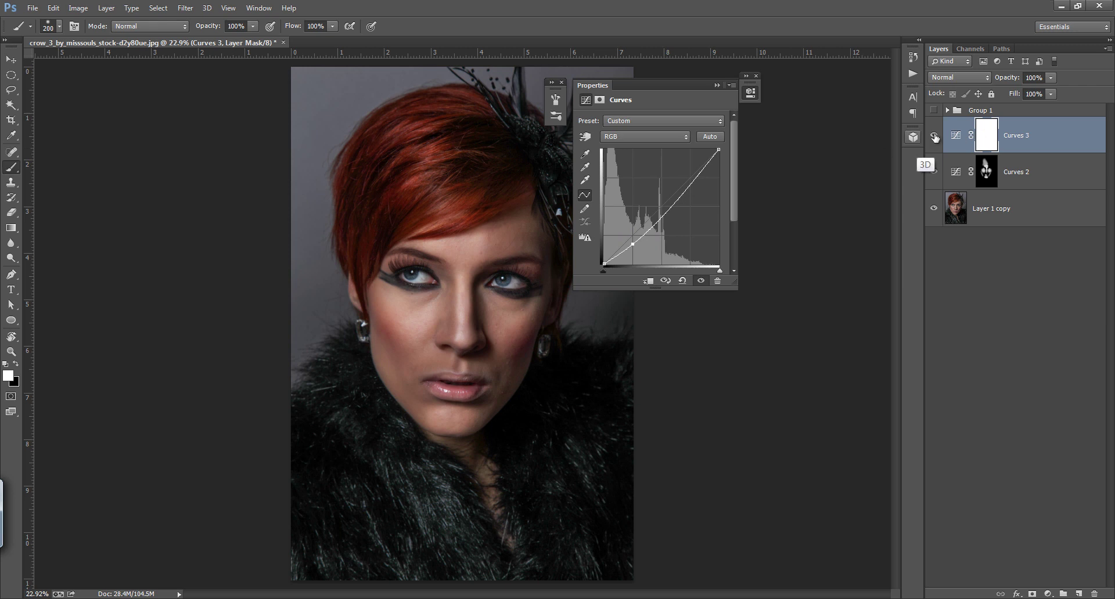
# Step: Fill the Curves 3 mask with black and put away the Curves properties and brush settings
pyautogui.hotkey('alt', 'BackSpace')
pyautogui.hotkey('ctrl', 'BackSpace')
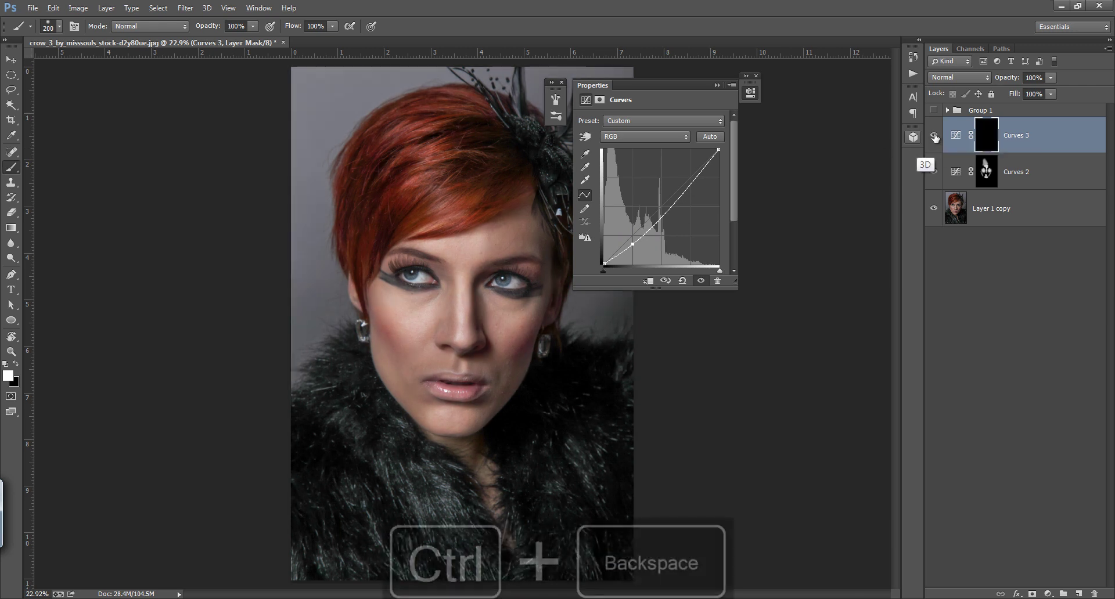
pyautogui.click(718, 85)
pyautogui.click(561, 82)
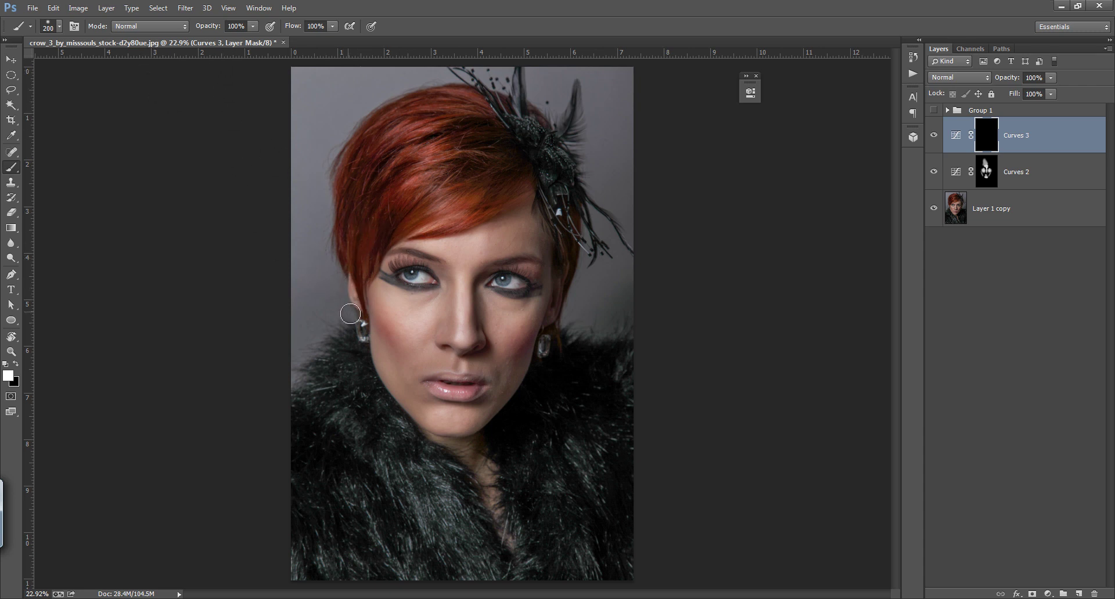
# Step: Paint white on the Curves 3 mask below both cheekbones, under the nose, and along the jaw and chin, comparing the effect
pyautogui.moveTo(403, 331)
pyautogui.mouseDown()
pyautogui.moveTo(378, 315)
pyautogui.moveTo(409, 366)
pyautogui.moveTo(385, 326)
pyautogui.moveTo(433, 375)
pyautogui.mouseUp()
pyautogui.press(']')
pyautogui.click(934, 136)
pyautogui.click(934, 135)
pyautogui.moveTo(529, 336)
pyautogui.mouseDown()
pyautogui.moveTo(495, 374)
pyautogui.moveTo(532, 326)
pyautogui.moveTo(538, 334)
pyautogui.mouseUp()
pyautogui.moveTo(441, 356); pyautogui.dragTo(475, 351)
pyautogui.moveTo(403, 391); pyautogui.dragTo(442, 407)
pyautogui.click(467, 408)
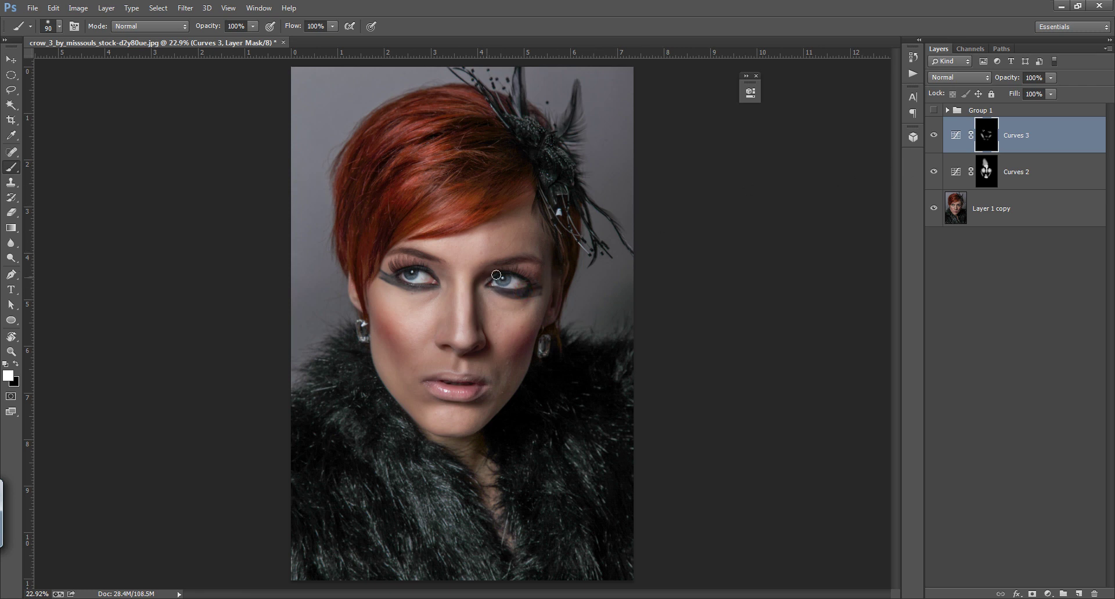
# Step: Paint white on the Curves 3 mask over the outer hair with an enlarged brush, and over the shadows around the nose
pyautogui.press(']')
pyautogui.press(']')
pyautogui.press(']')
pyautogui.press(']')
pyautogui.press(']')
pyautogui.click(367, 151)
pyautogui.press(']')
pyautogui.press(']')
pyautogui.click(463, 103)
pyautogui.press('[')
pyautogui.click(474, 340)
pyautogui.moveTo(474, 340); pyautogui.dragTo(440, 356)
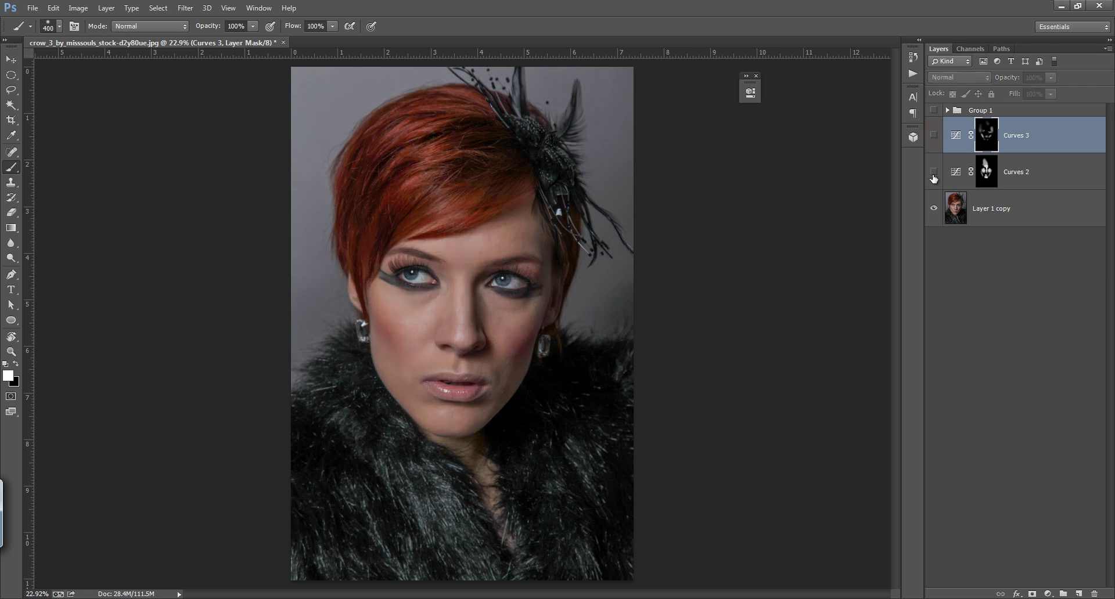
# Step: Compare the portrait with and without both Curves layers, leaving Curves 2 and Curves 3 hidden
pyautogui.click(934, 135)
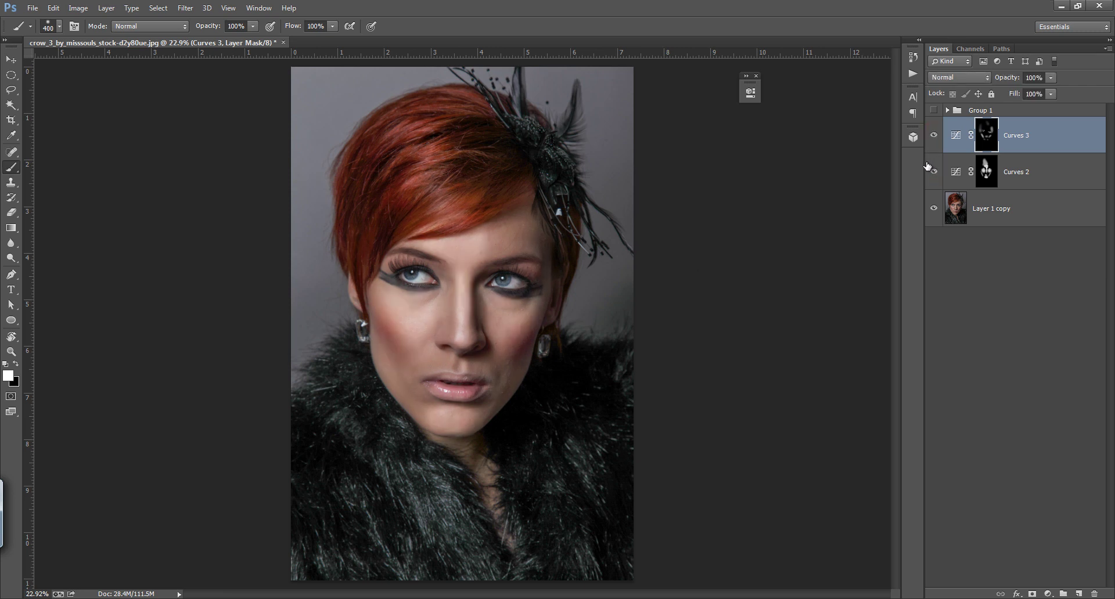
pyautogui.moveTo(933, 135); pyautogui.dragTo(933, 171)
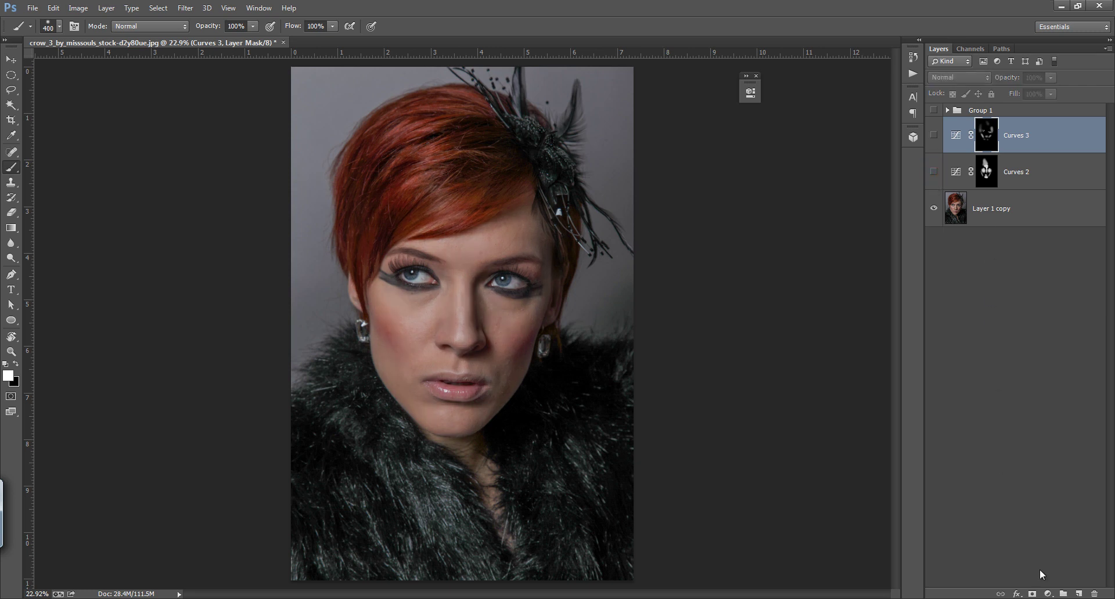
pyautogui.click(1047, 594)
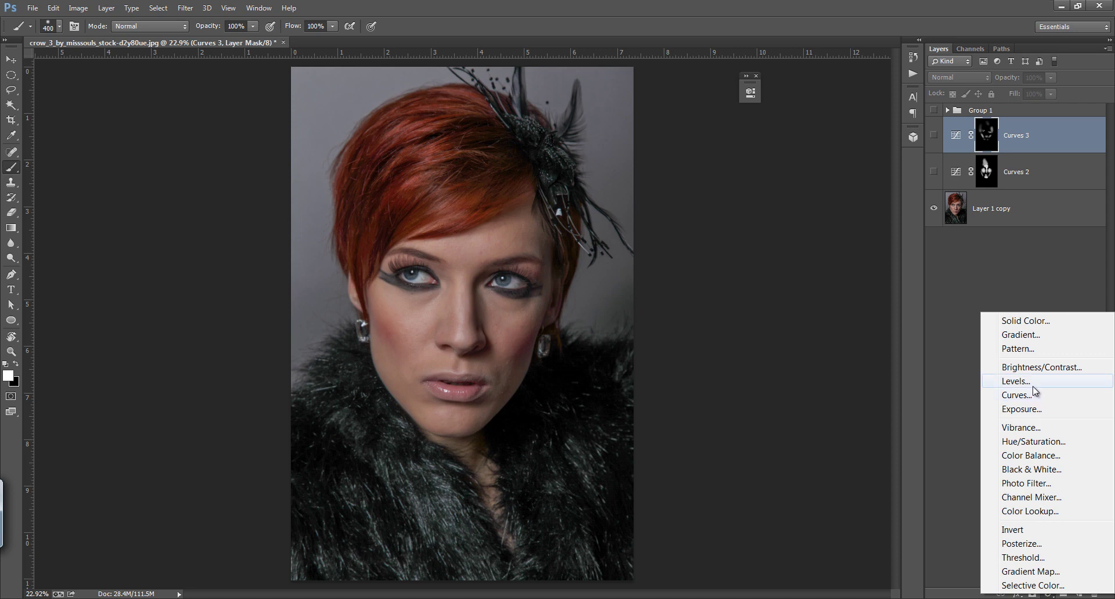
pyautogui.click(962, 329)
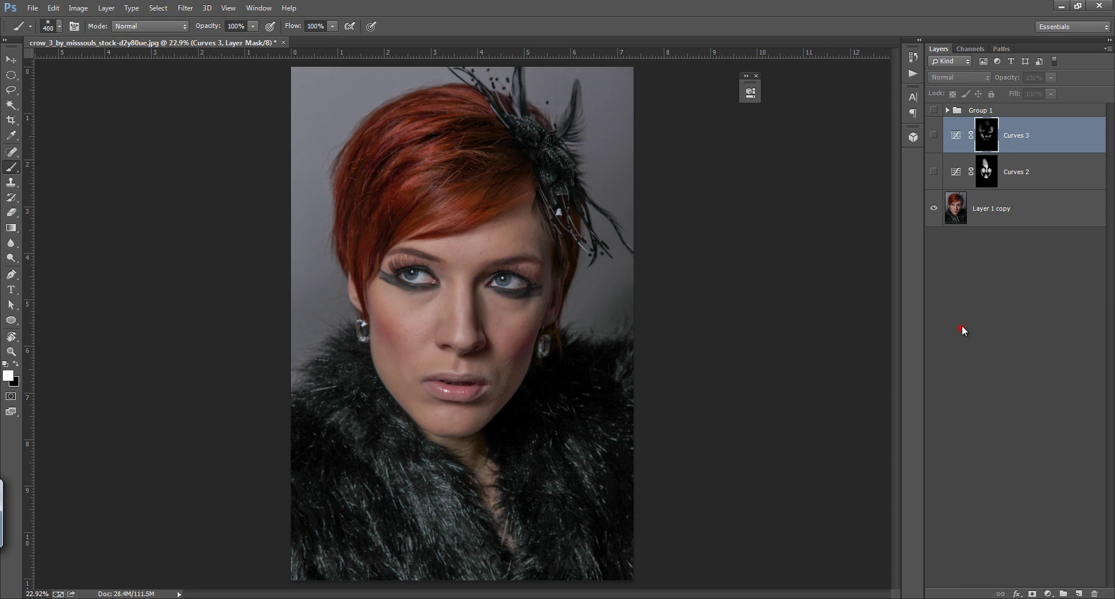
pyautogui.moveTo(933, 135); pyautogui.dragTo(933, 174)
# Step: Compare the portrait with and without Group 1, leaving the group visible
pyautogui.click(934, 111)
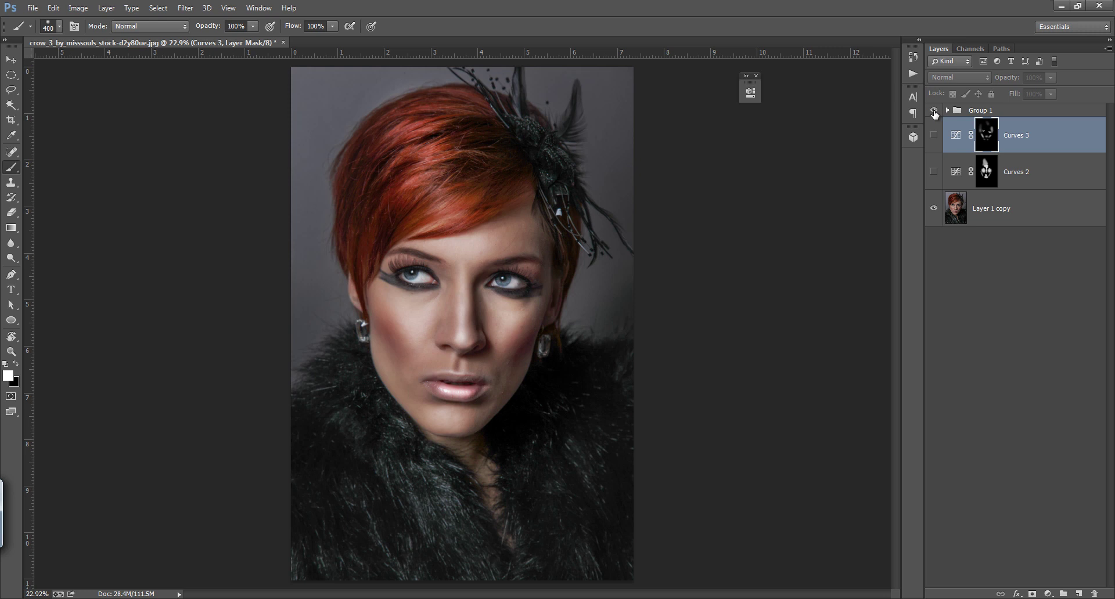
pyautogui.click(934, 111)
pyautogui.click(934, 111)
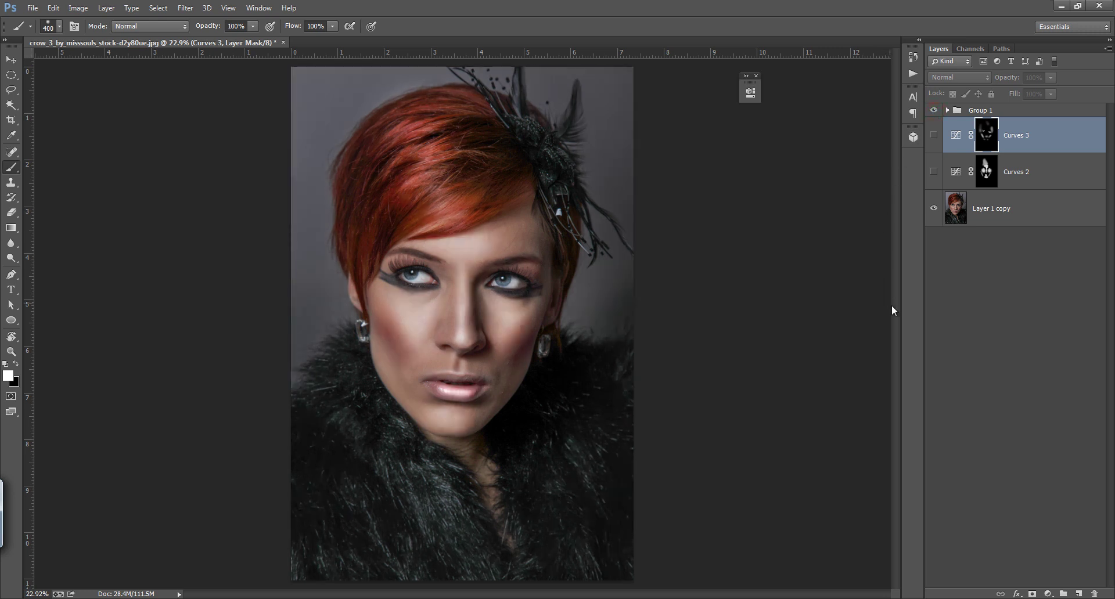